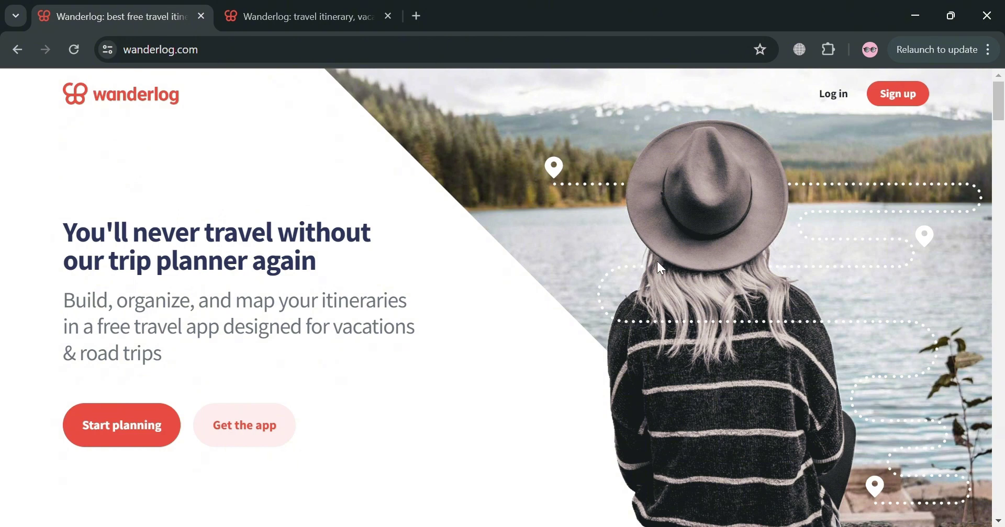
# Step: Browse the Wanderlog home page, then bring up the sign-up dialog from the top-right Sign up button
pyautogui.scroll(-1, 633, 256)
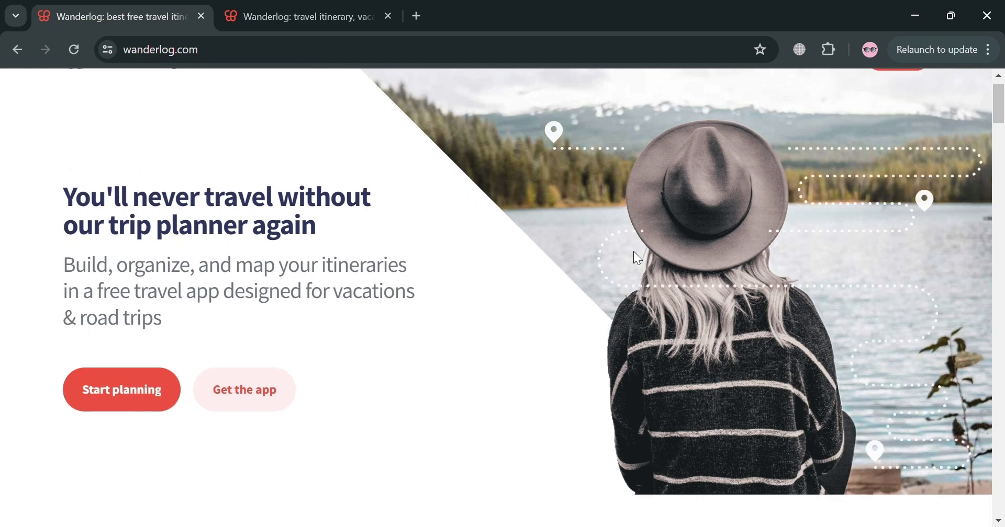
pyautogui.scroll(-3, 633, 251)
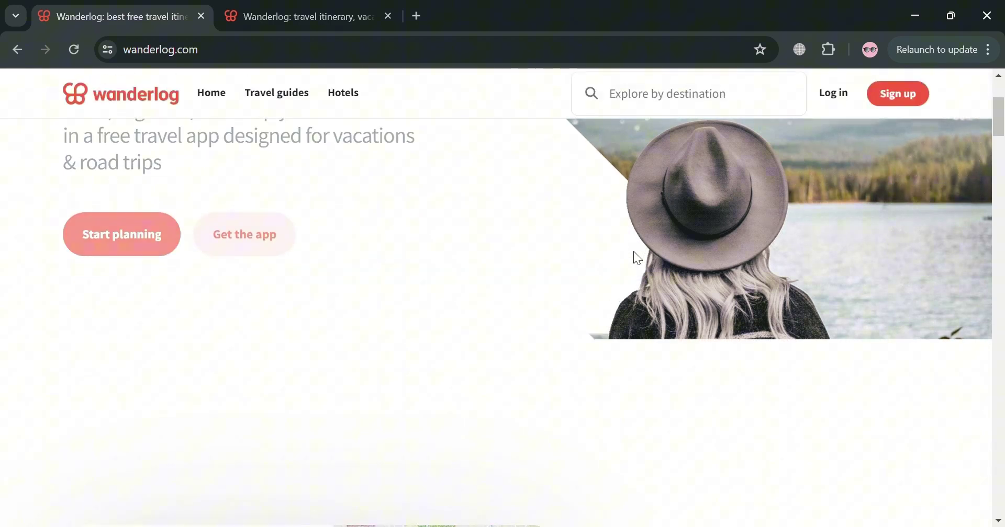
pyautogui.scroll(-10, 634, 252)
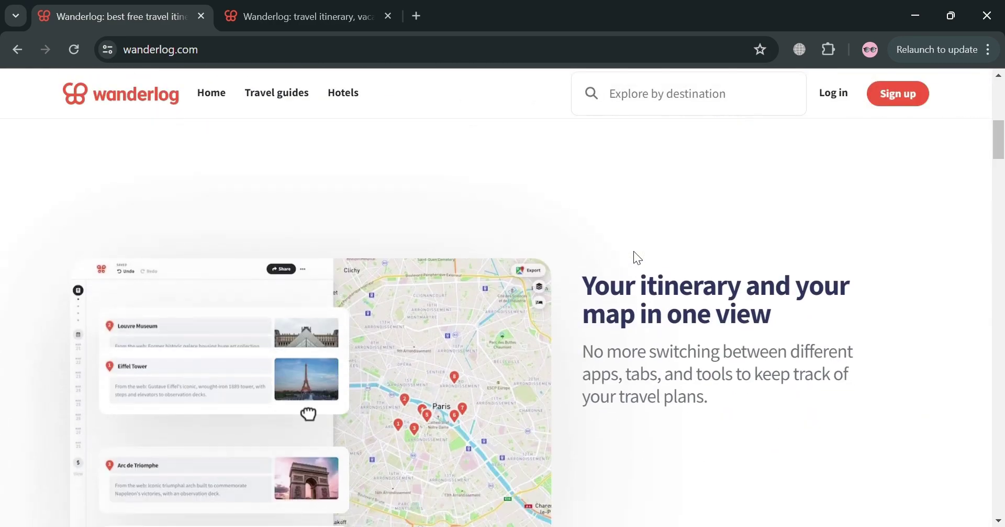
pyautogui.scroll(4, 634, 252)
pyautogui.scroll(-2, 644, 258)
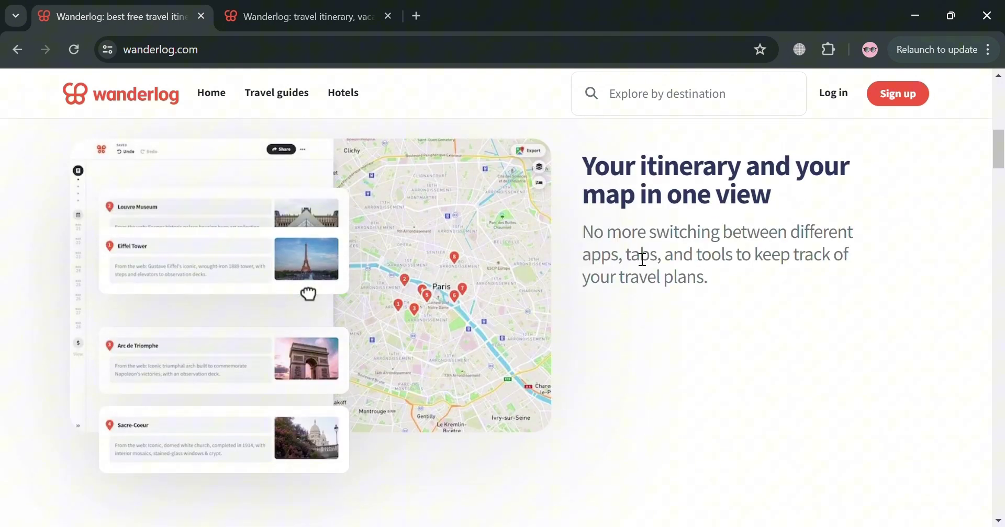
pyautogui.scroll(-3, 642, 259)
pyautogui.scroll(-4, 642, 260)
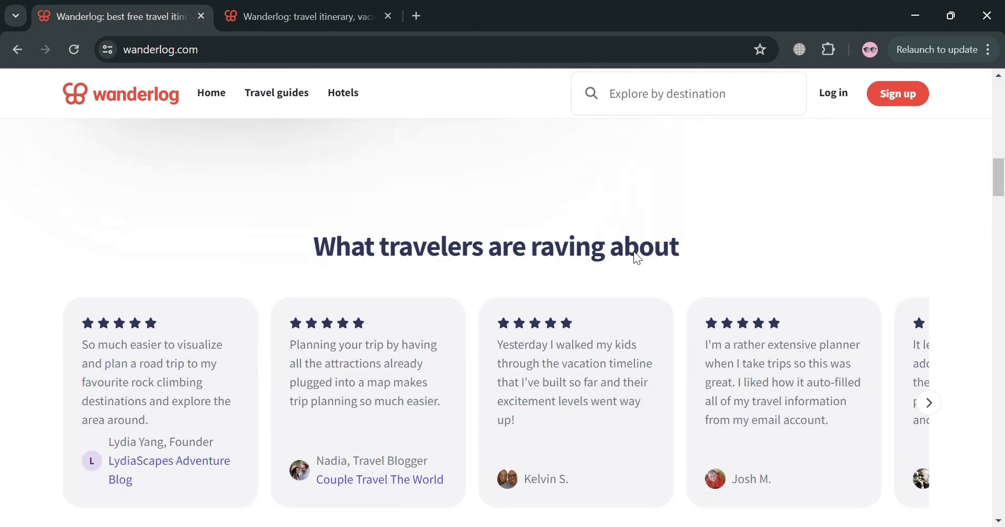
pyautogui.scroll(-2, 642, 259)
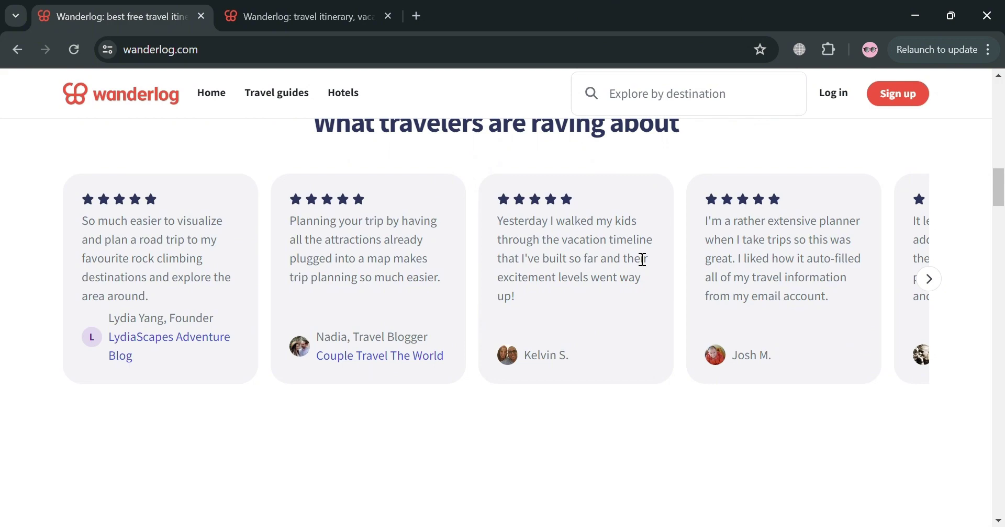
pyautogui.scroll(-10, 680, 284)
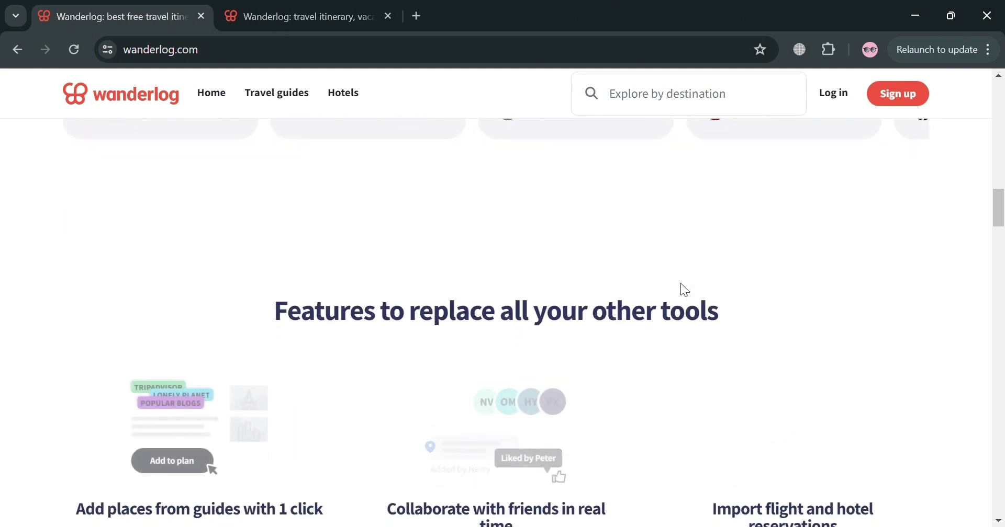
pyautogui.scroll(-6, 680, 284)
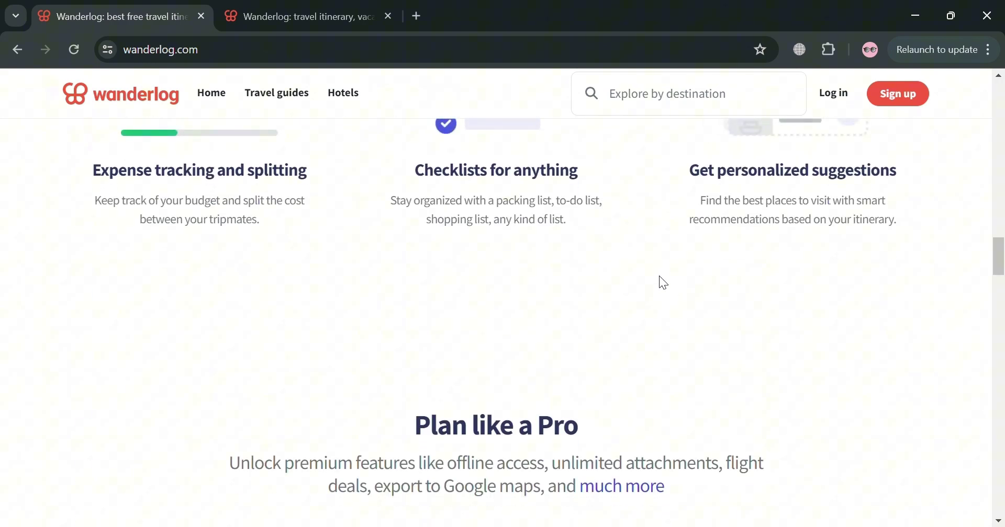
pyautogui.scroll(-5, 654, 274)
pyautogui.scroll(-11, 655, 274)
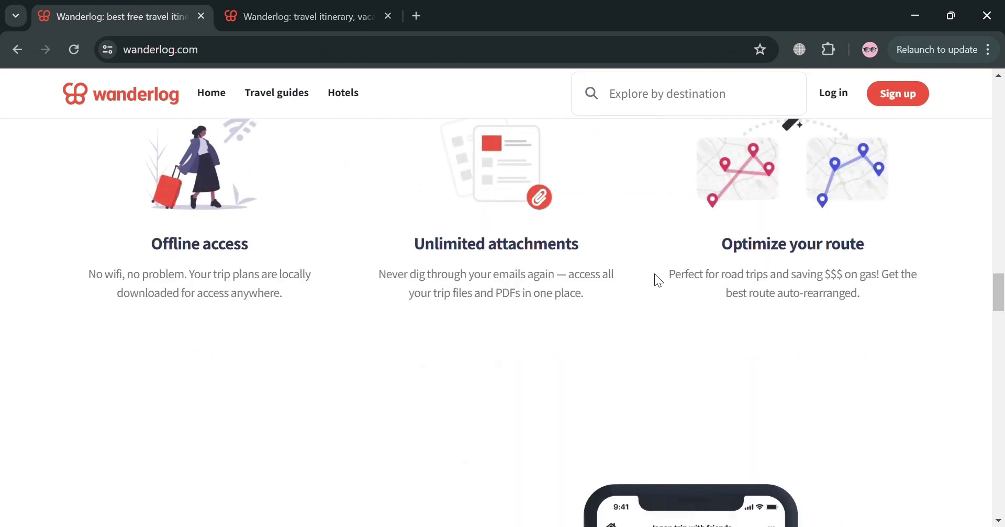
pyautogui.scroll(-11, 654, 274)
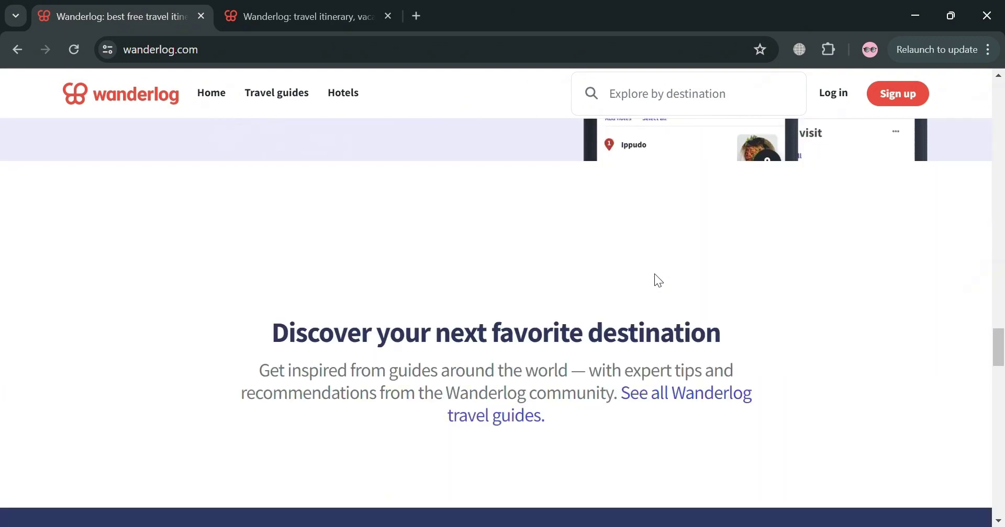
pyautogui.scroll(-10, 660, 281)
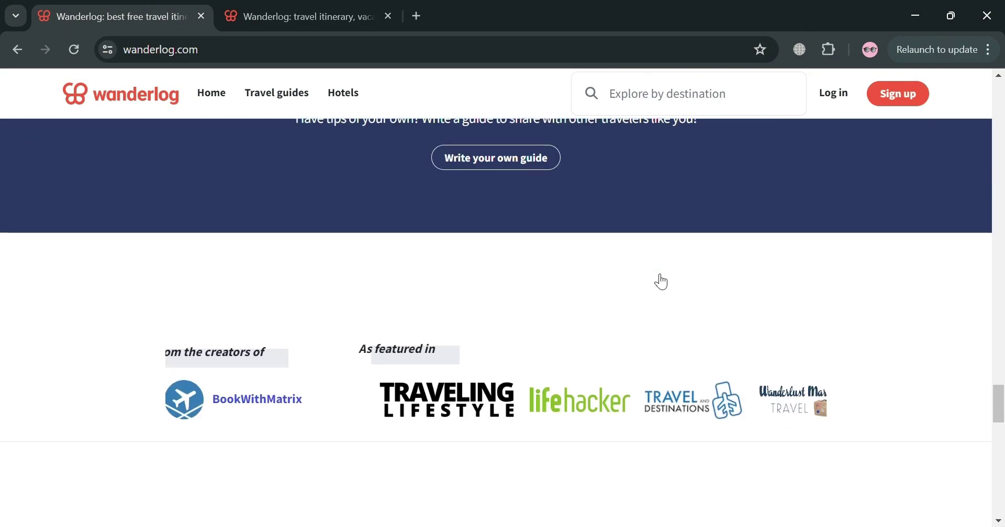
pyautogui.scroll(-10, 654, 275)
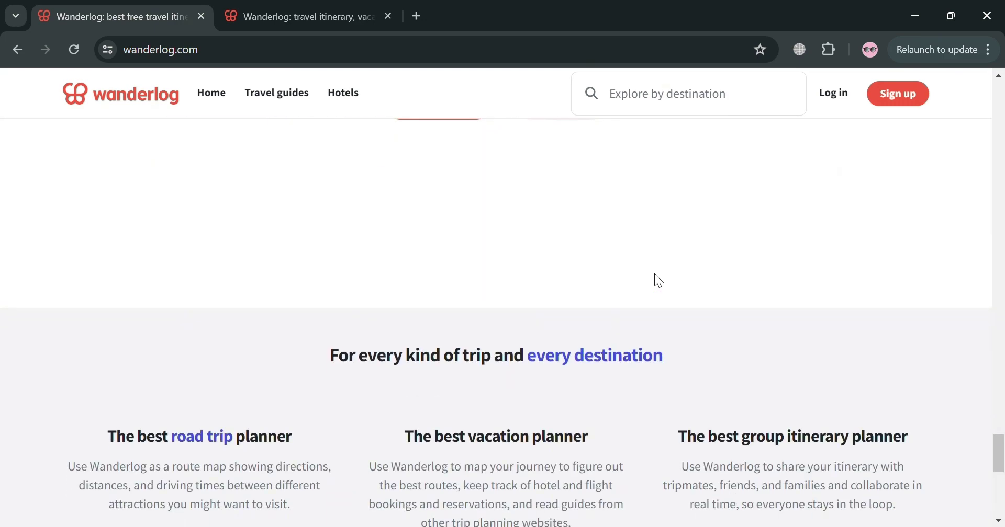
pyautogui.scroll(-4, 654, 275)
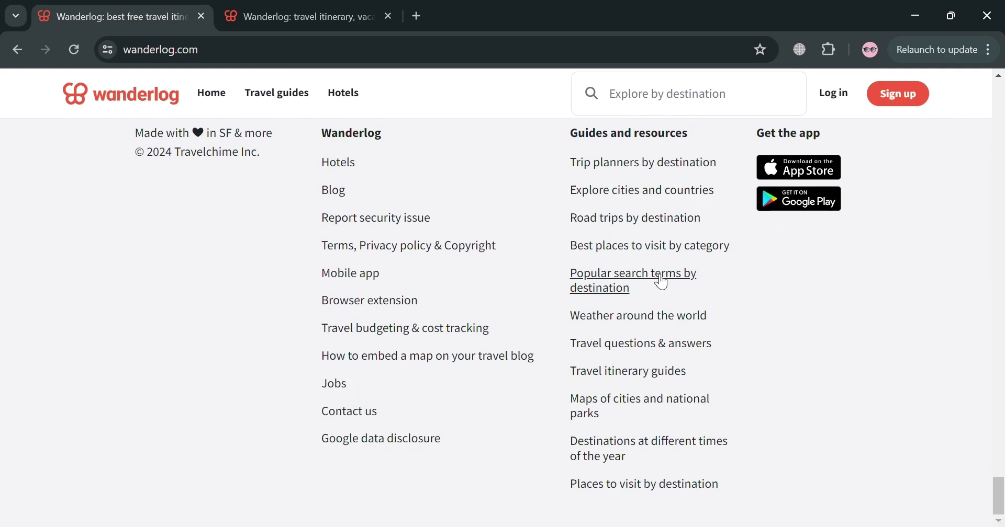
pyautogui.scroll(10, 547, 402)
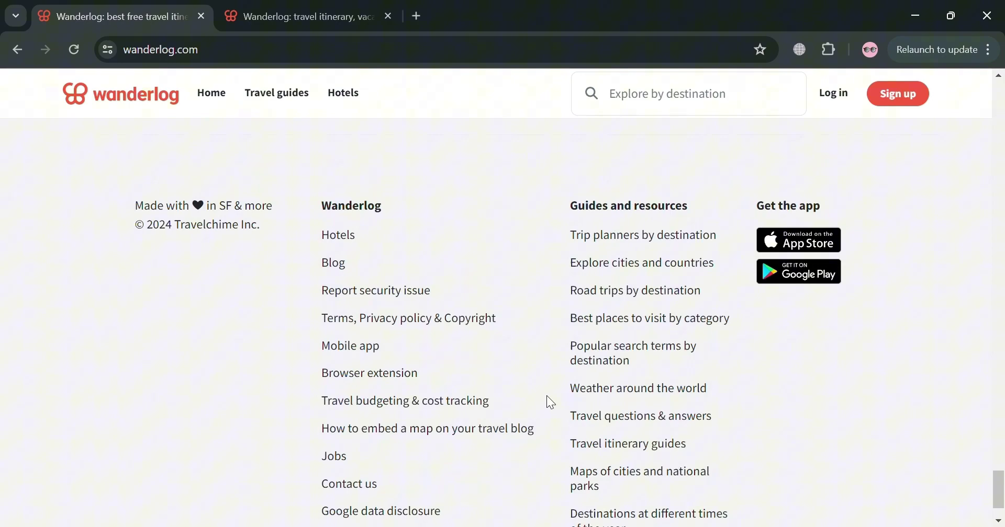
pyautogui.scroll(15, 550, 401)
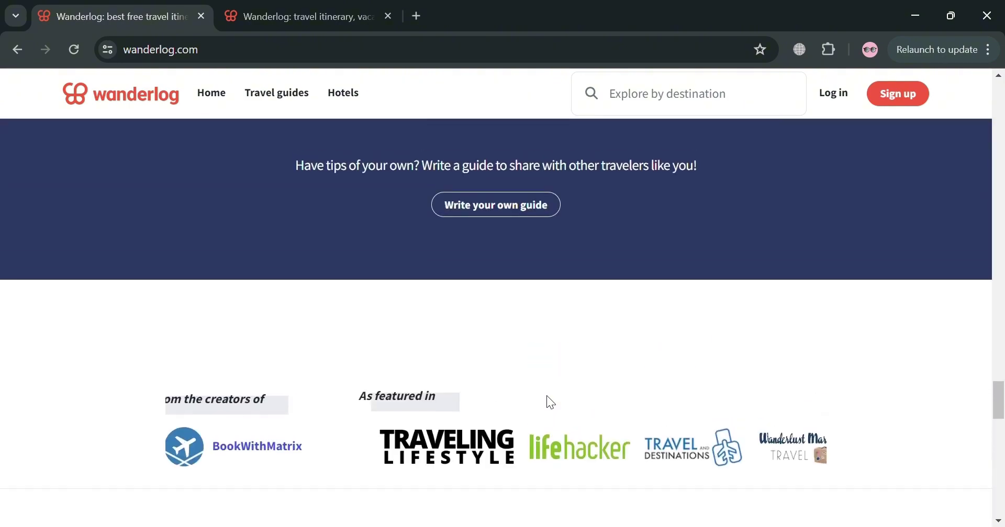
pyautogui.scroll(5, 549, 402)
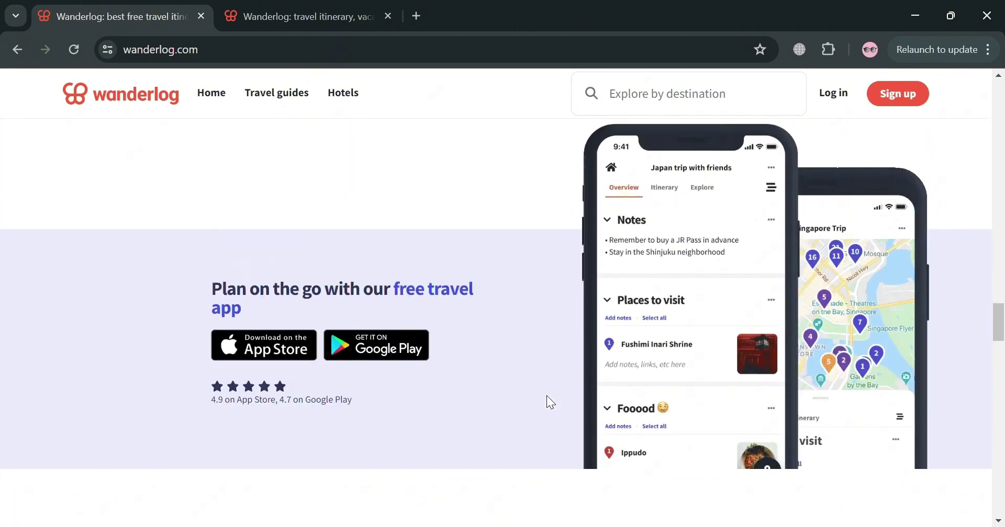
pyautogui.scroll(4, 578, 404)
pyautogui.scroll(5, 579, 400)
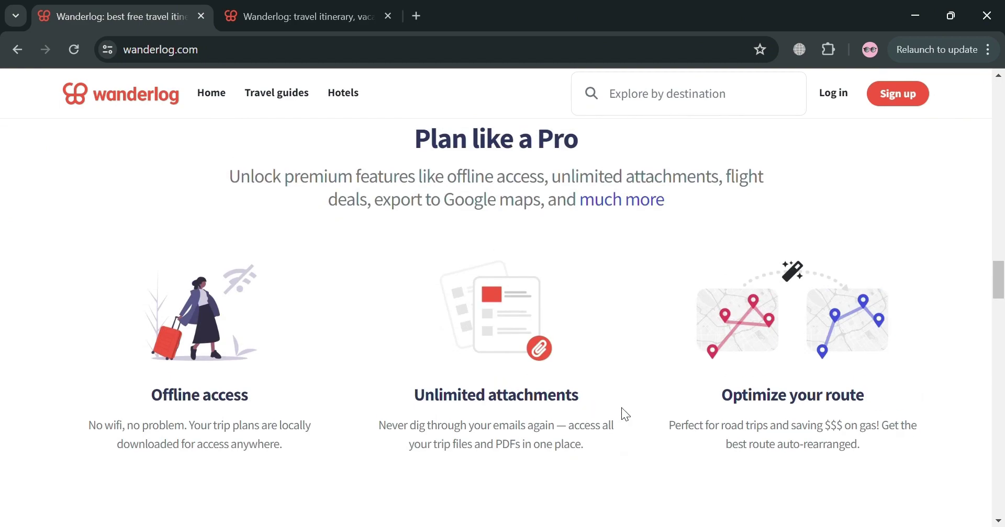
pyautogui.scroll(10, 628, 416)
pyautogui.scroll(12, 637, 417)
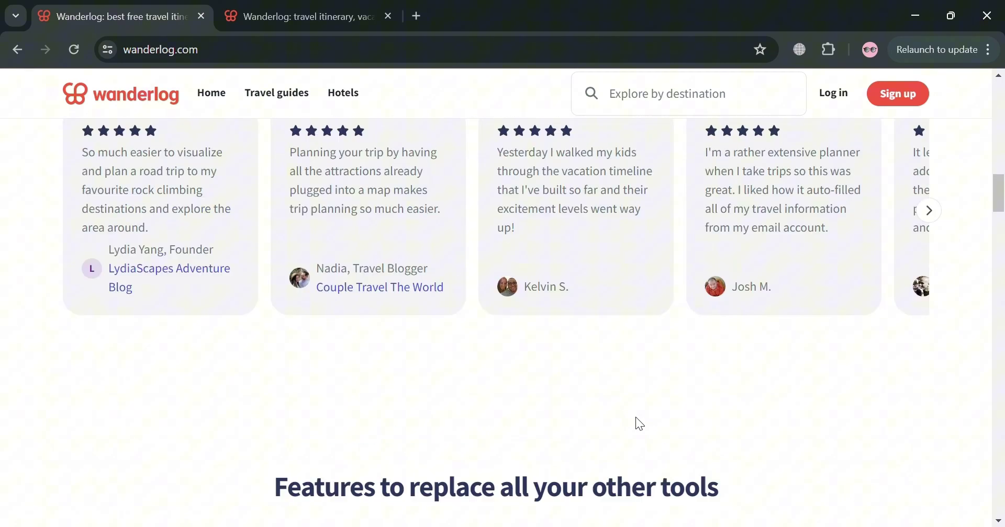
pyautogui.scroll(5, 636, 417)
pyautogui.scroll(-3, 635, 418)
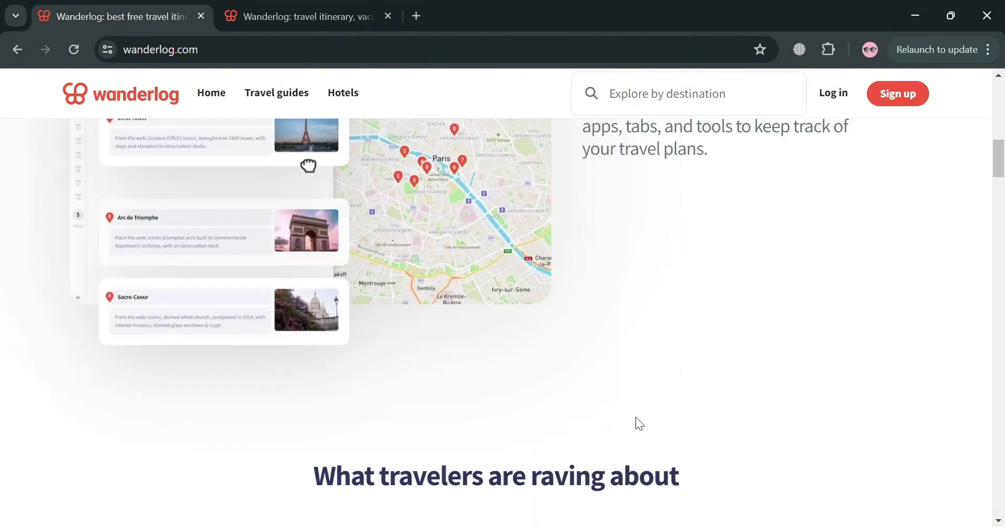
pyautogui.scroll(15, 635, 418)
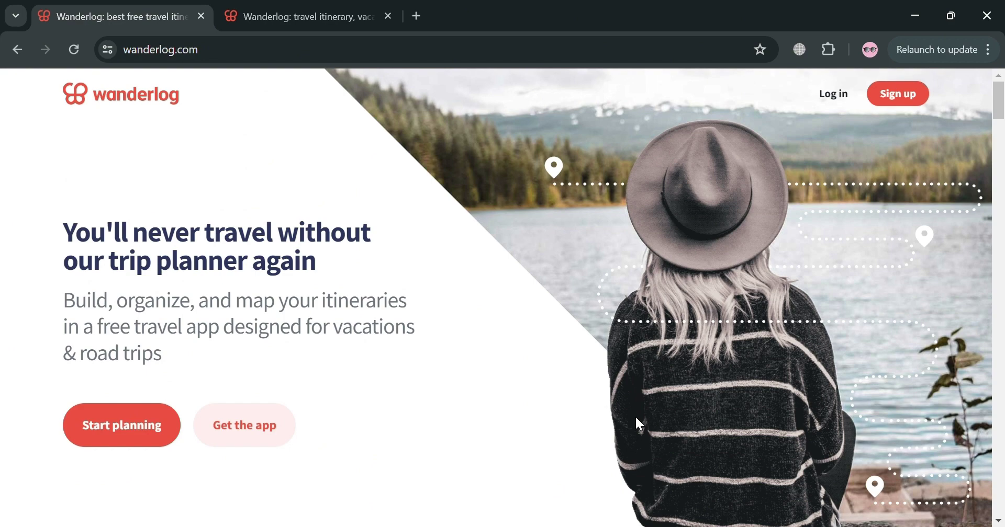
pyautogui.click(920, 88)
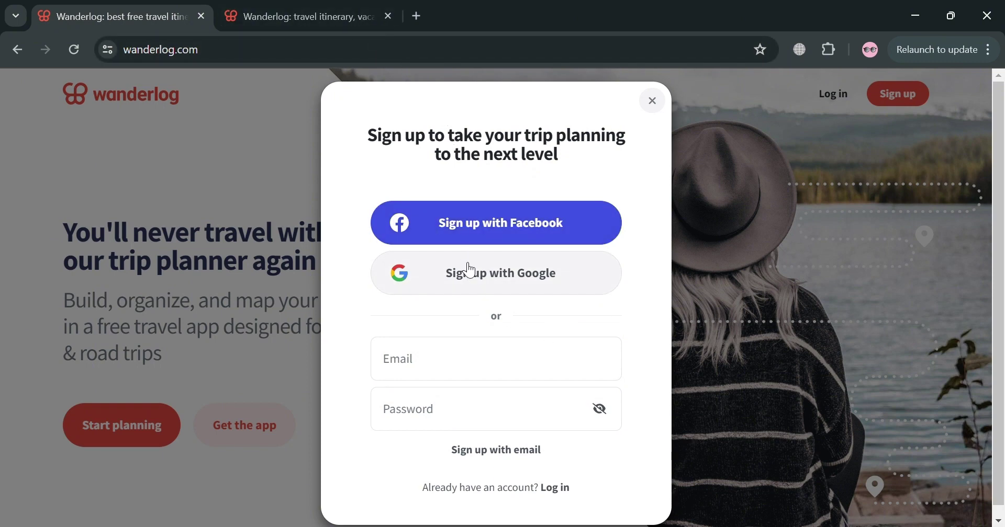
pyautogui.click(256, 7)
pyautogui.scroll(-1, 385, 413)
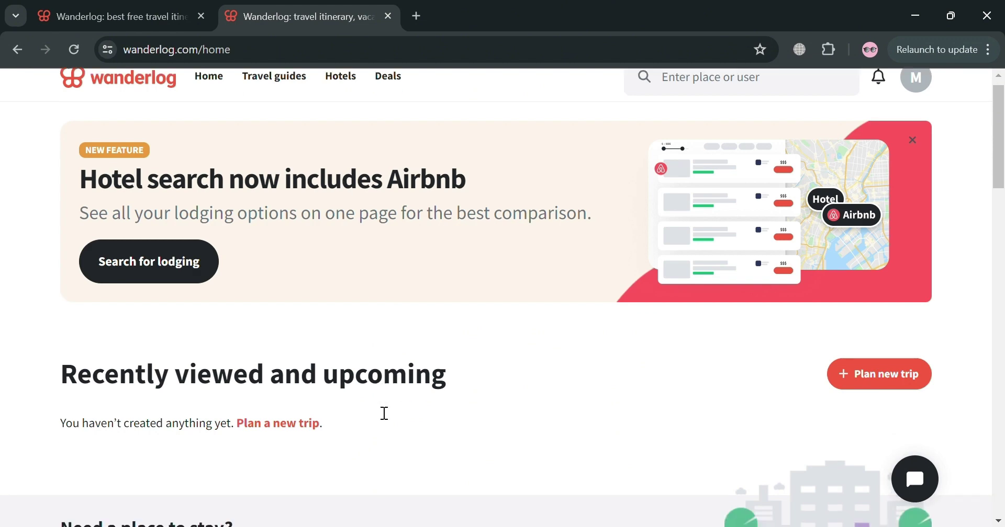
pyautogui.scroll(-5, 384, 413)
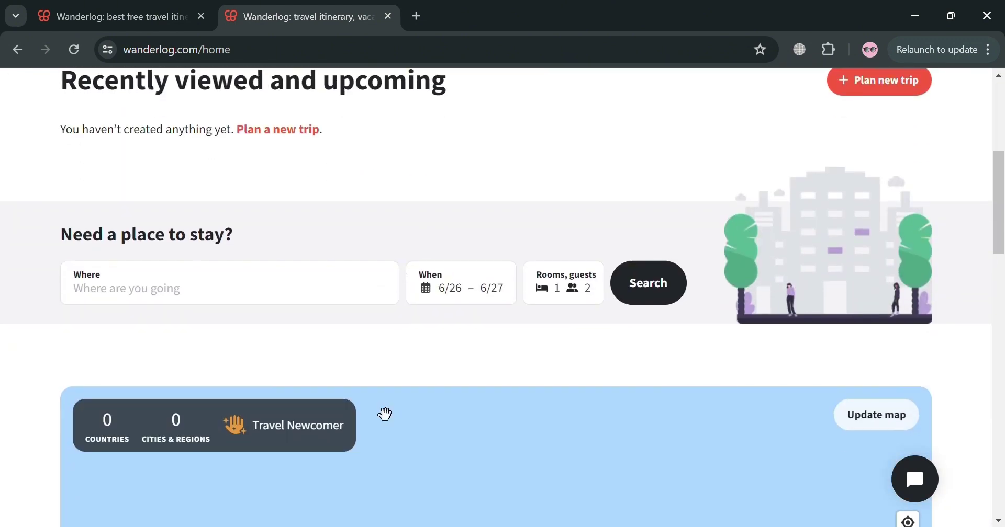
pyautogui.scroll(-6, 411, 341)
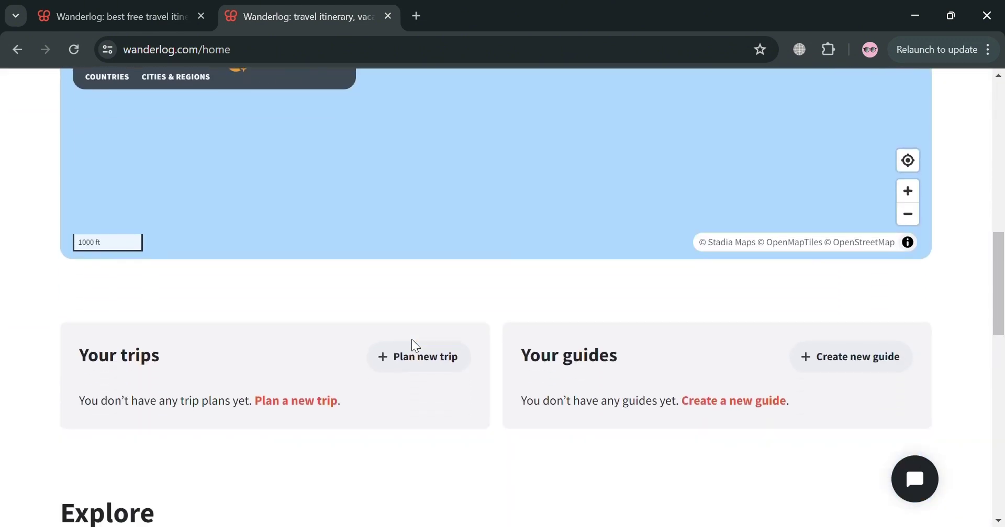
pyautogui.scroll(-7, 415, 346)
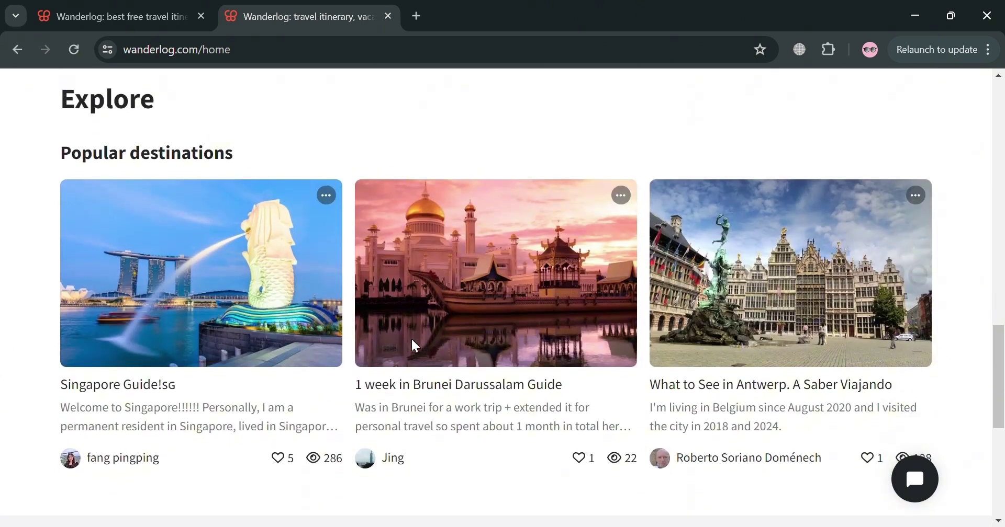
pyautogui.scroll(-1, 411, 340)
pyautogui.scroll(1, 412, 340)
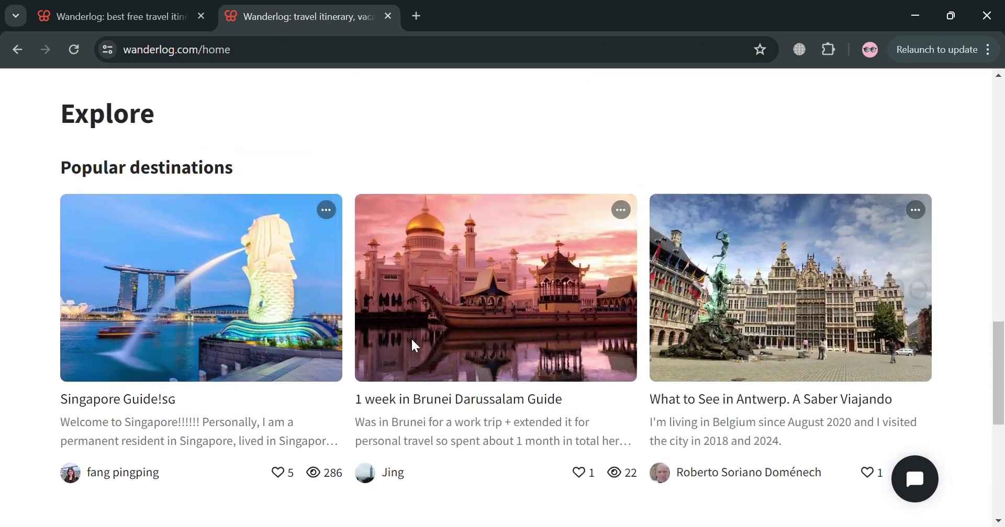
pyautogui.scroll(-7, 821, 309)
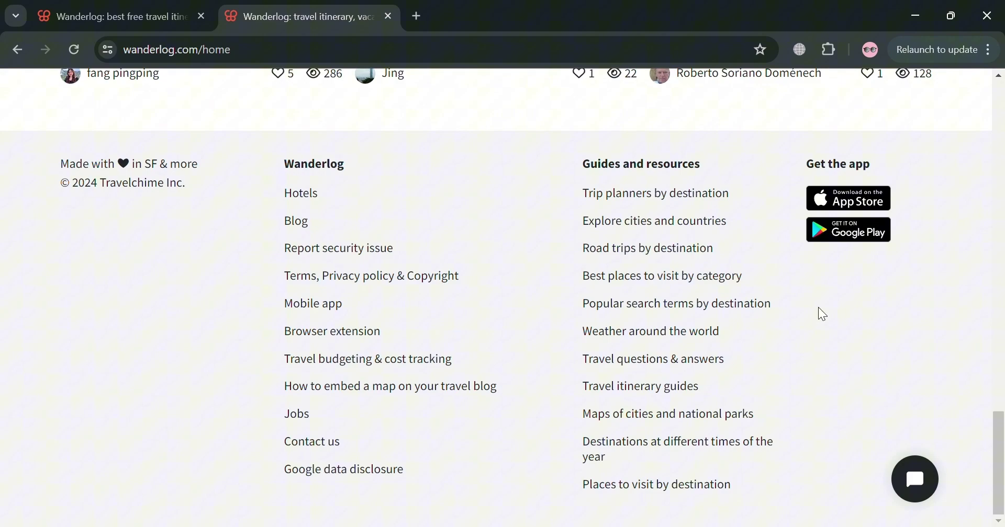
pyautogui.scroll(15, 821, 314)
pyautogui.scroll(-2, 821, 314)
pyautogui.scroll(4, 821, 314)
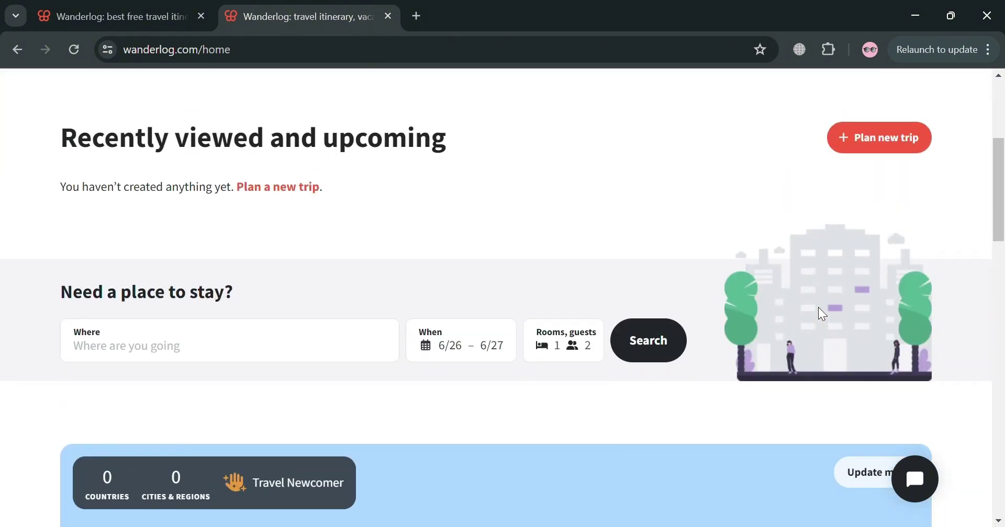
pyautogui.scroll(4, 817, 308)
pyautogui.scroll(-4, 818, 309)
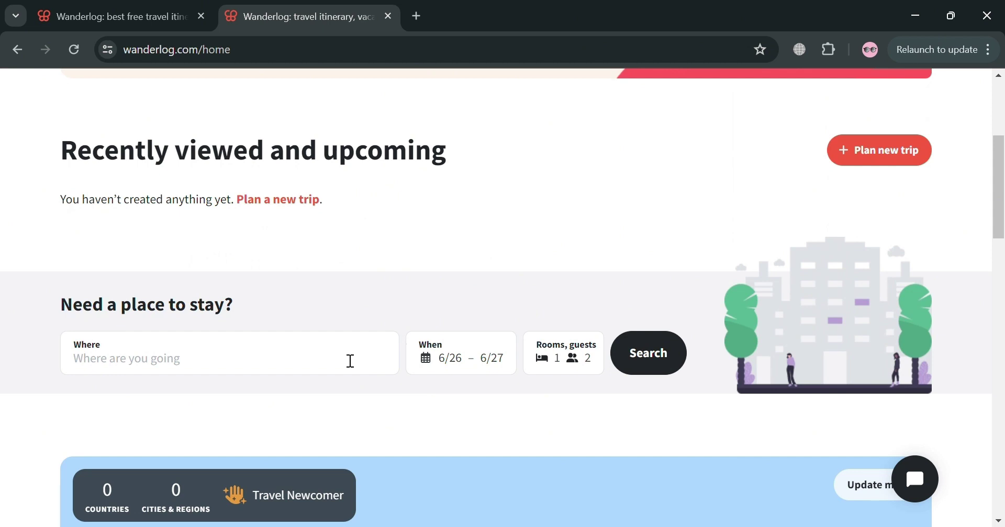
# Step: Start a new trip and set Hanoi as the destination from a 'Vietna' search
pyautogui.click(889, 153)
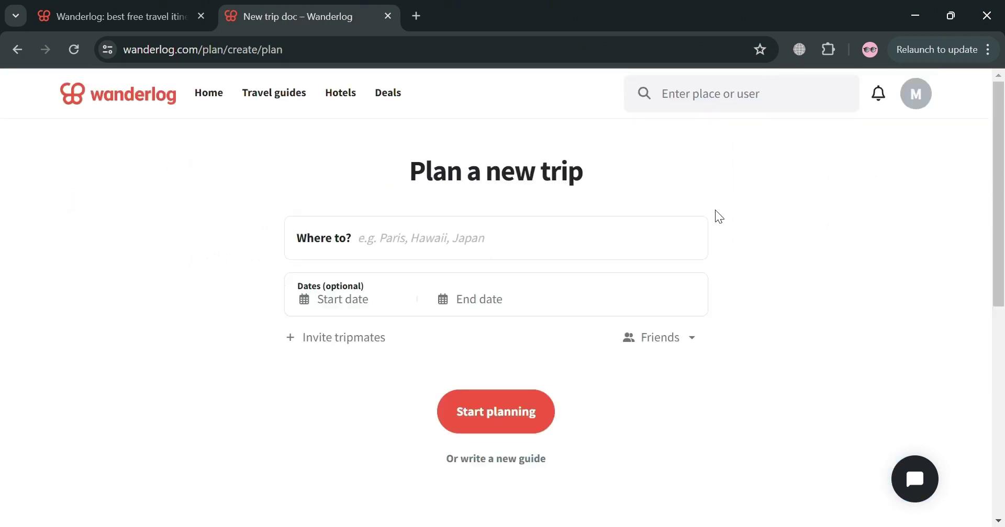
pyautogui.click(538, 245)
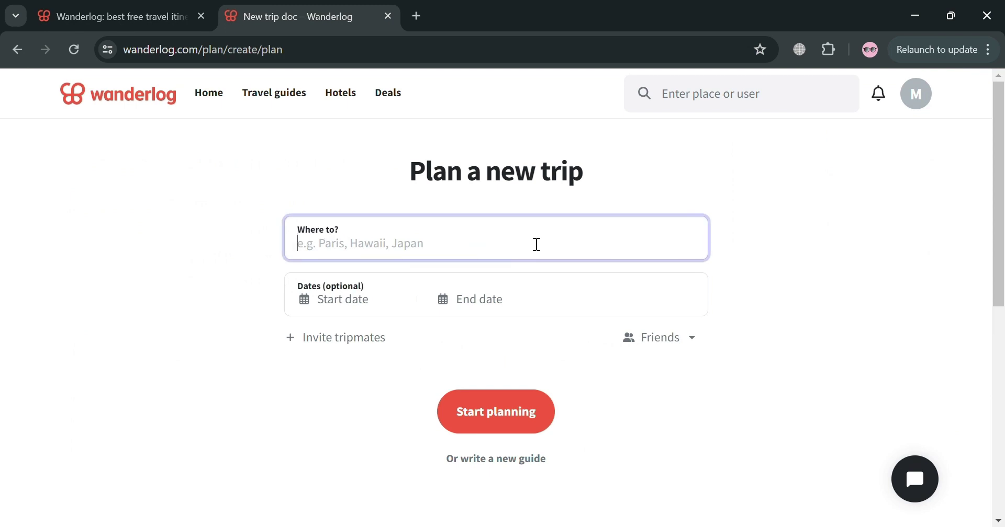
pyautogui.write('Viet')
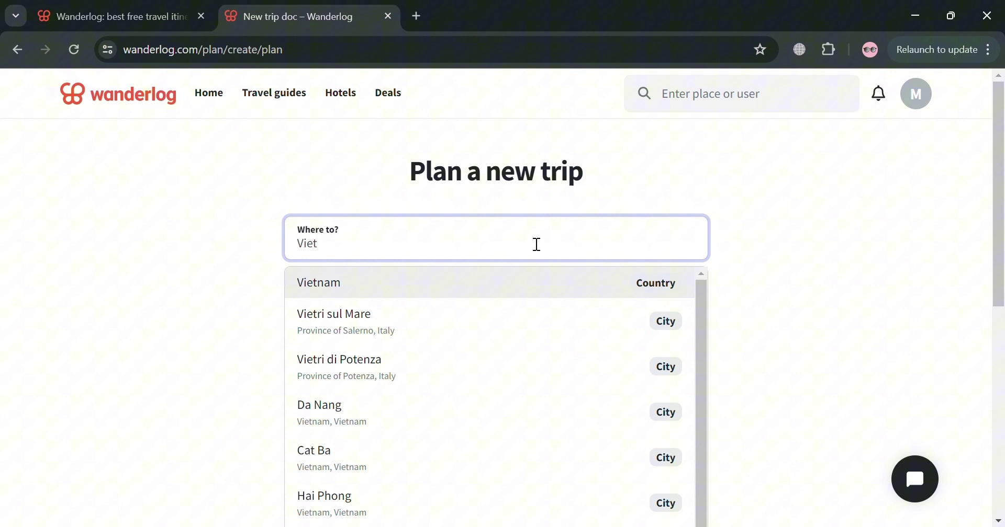
pyautogui.write('m')
pyautogui.press('BackSpace')
pyautogui.write('na')
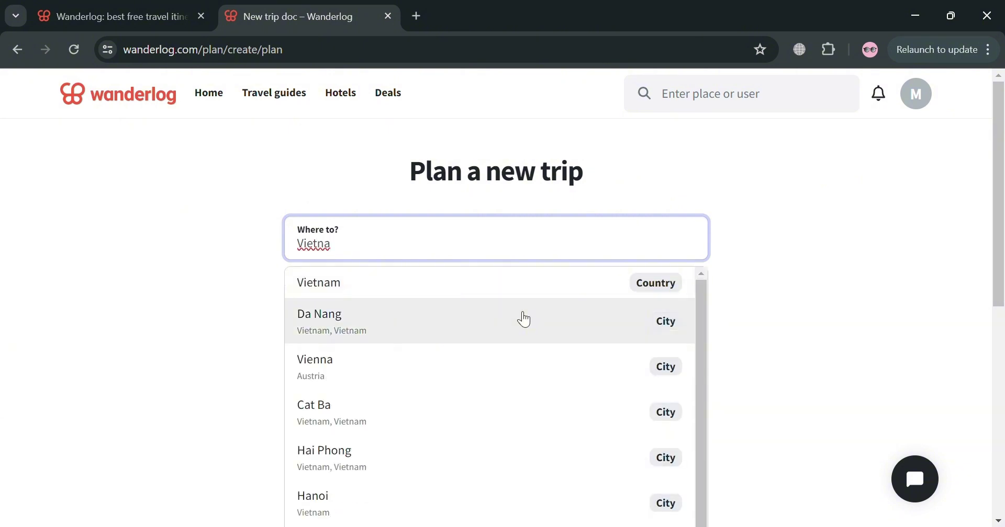
pyautogui.scroll(-2, 549, 318)
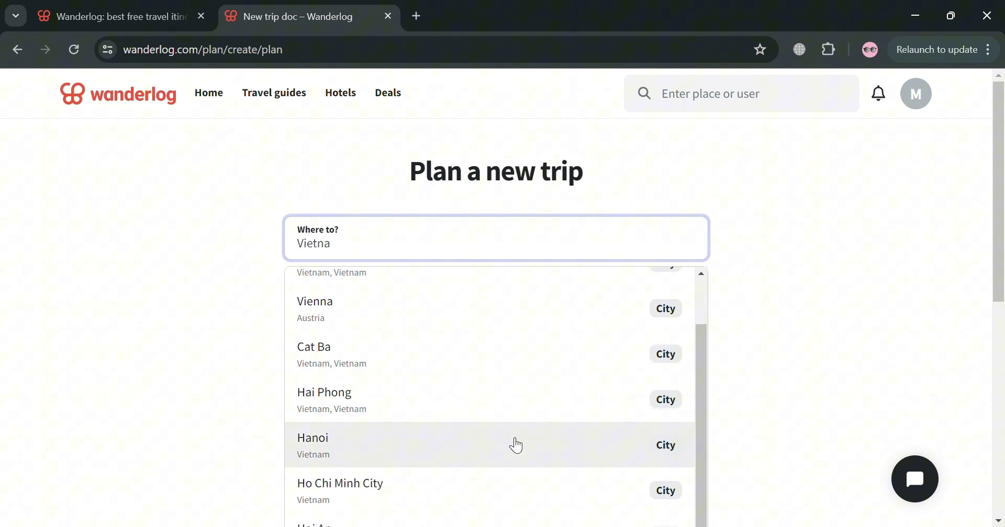
pyautogui.click(513, 444)
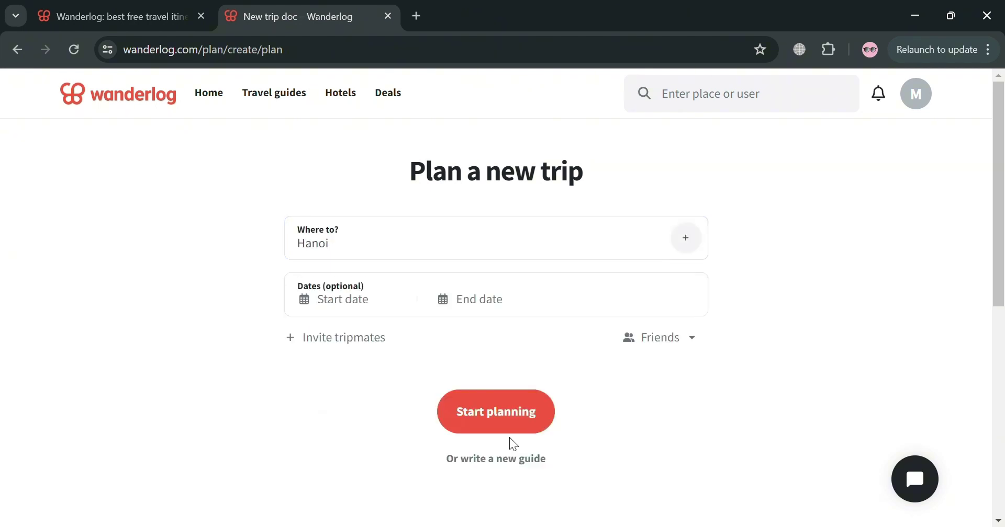
# Step: Set the trip dates to July 5 through July 12
pyautogui.click(384, 313)
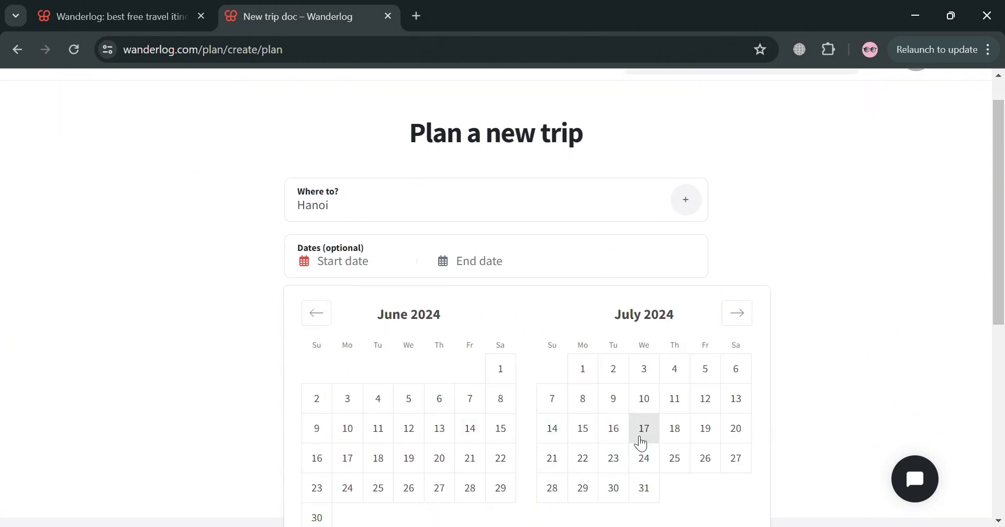
pyautogui.click(705, 375)
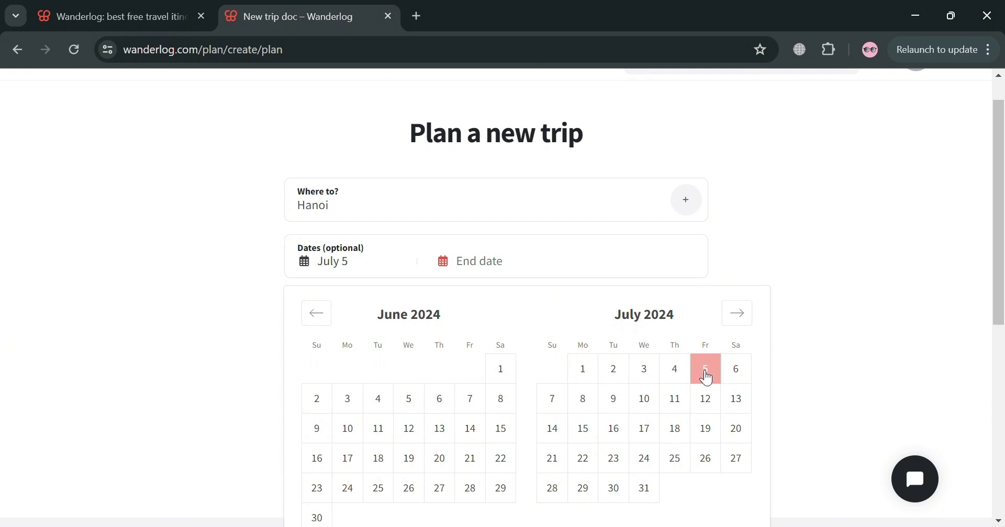
pyautogui.click(488, 262)
pyautogui.click(488, 262)
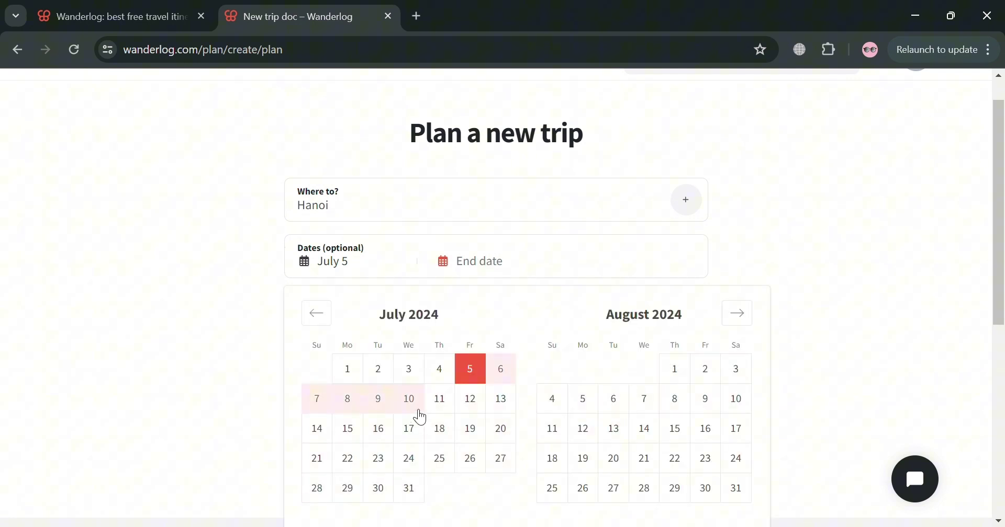
pyautogui.click(475, 404)
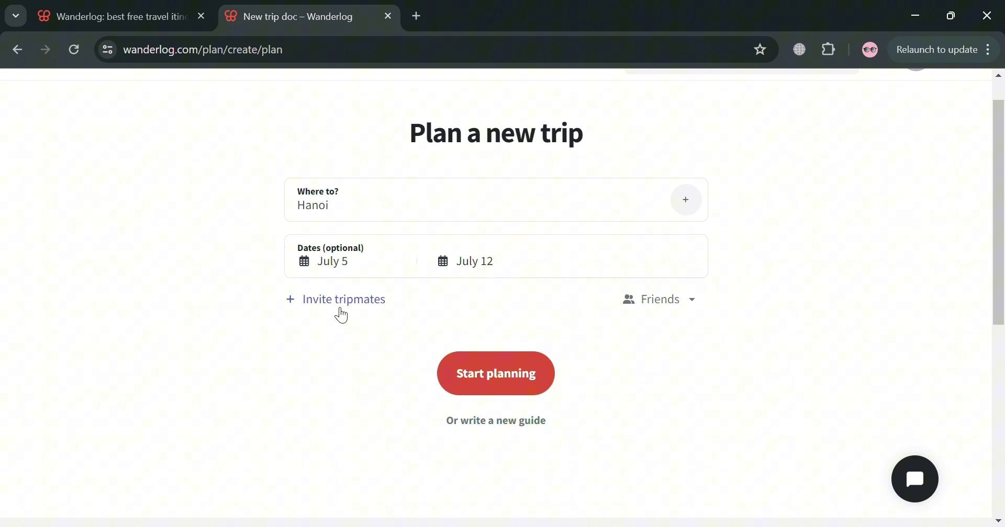
# Step: Keep the trip visible to Friends and create it with Start planning
pyautogui.click(343, 300)
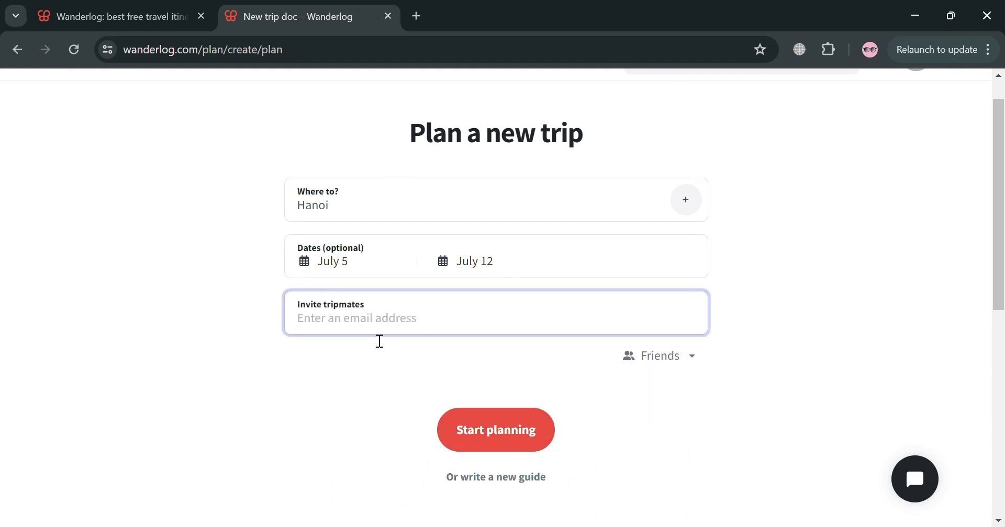
pyautogui.click(698, 361)
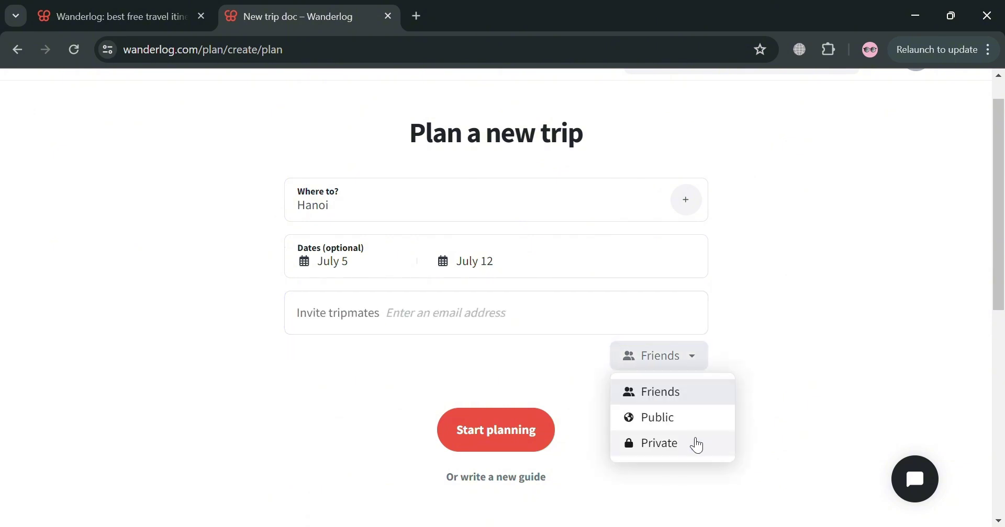
pyautogui.click(567, 365)
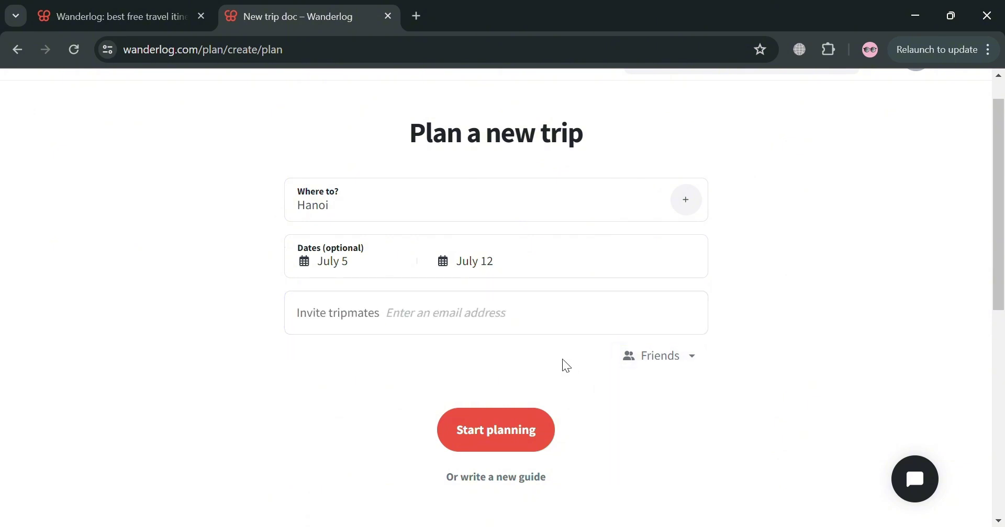
pyautogui.click(525, 441)
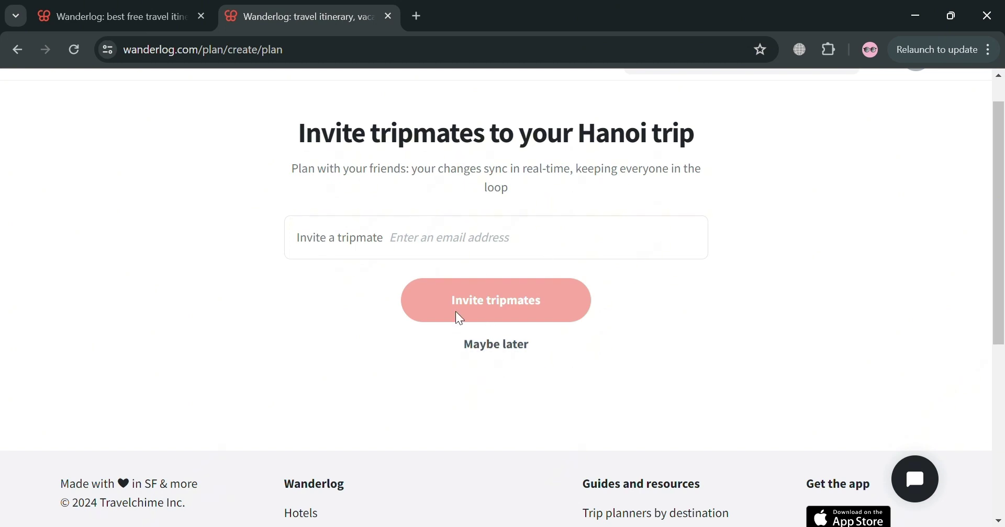
# Step: Skip inviting tripmates with Maybe later and click through all five tour tips
pyautogui.click(517, 353)
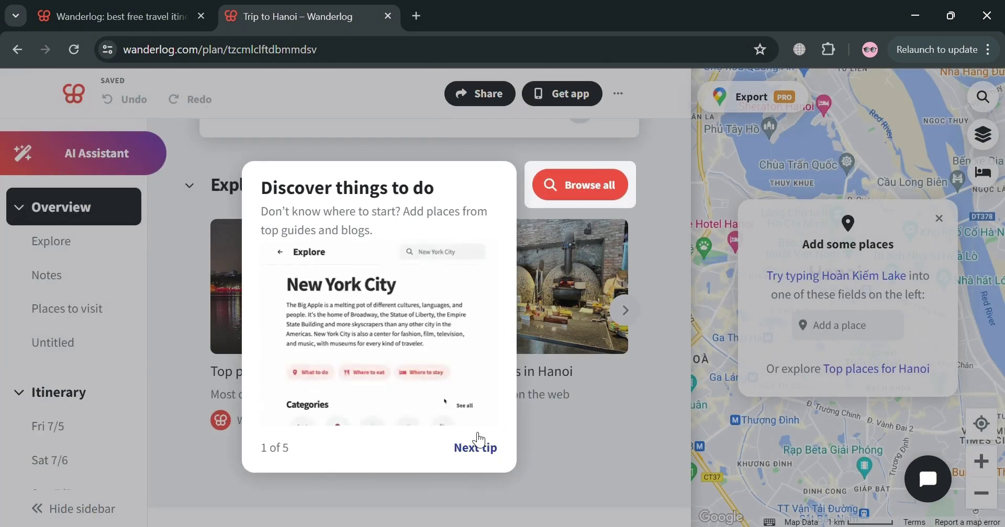
pyautogui.click(473, 456)
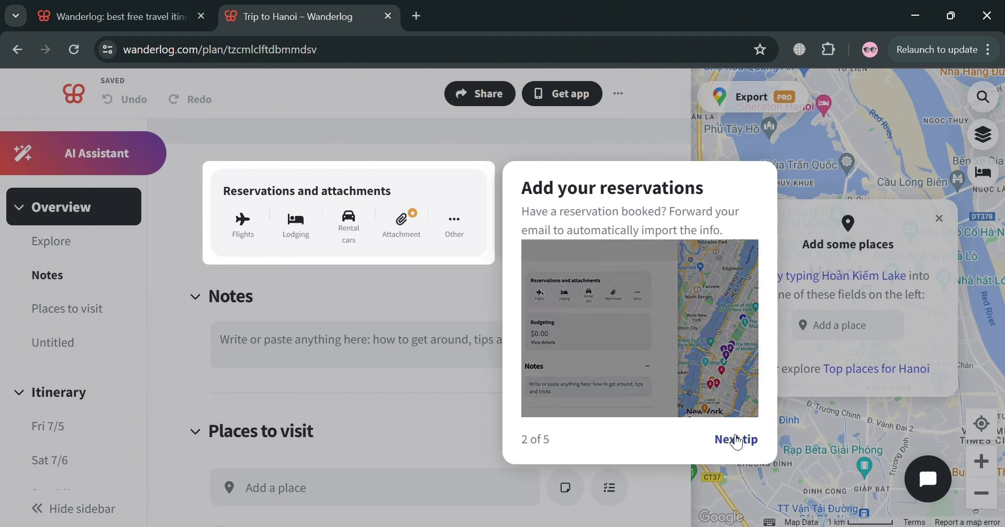
pyautogui.click(733, 439)
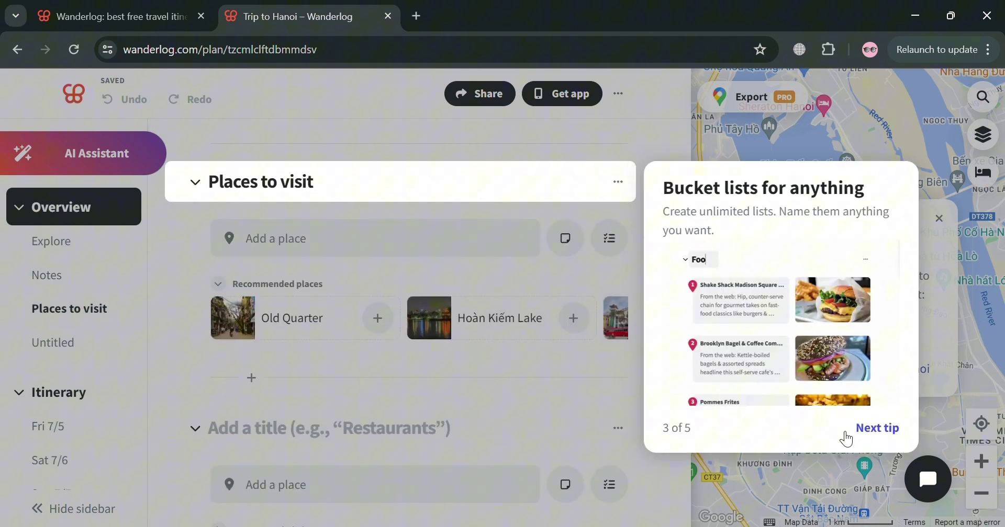
pyautogui.click(877, 431)
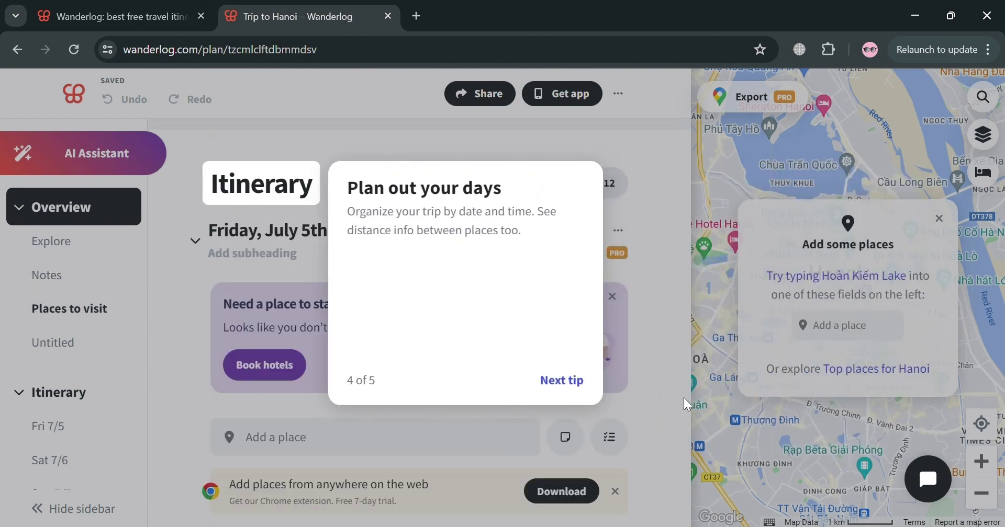
pyautogui.click(571, 428)
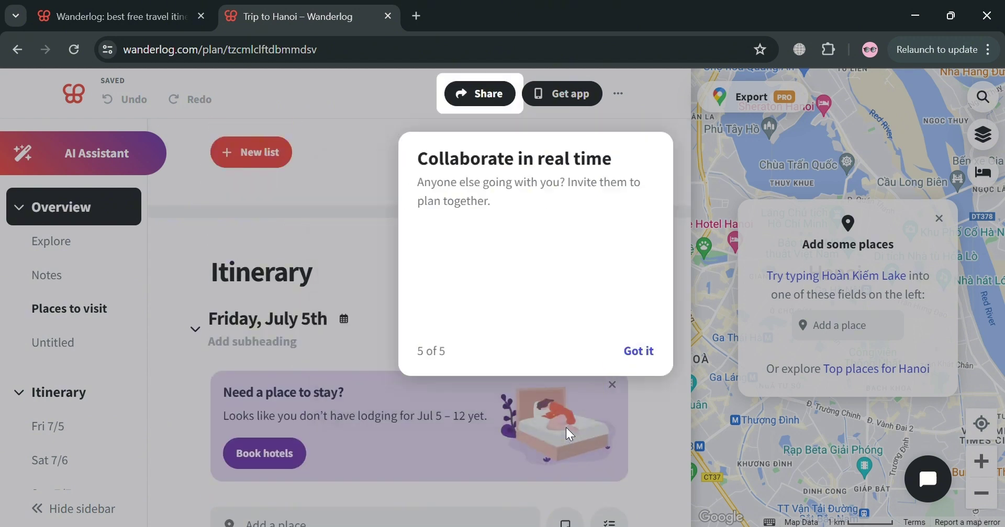
pyautogui.click(791, 343)
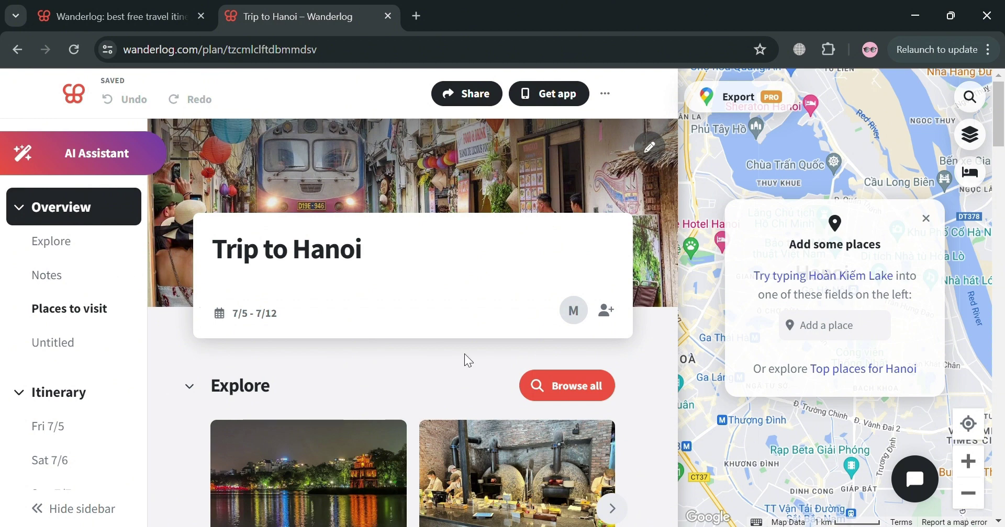
pyautogui.scroll(-1, 526, 349)
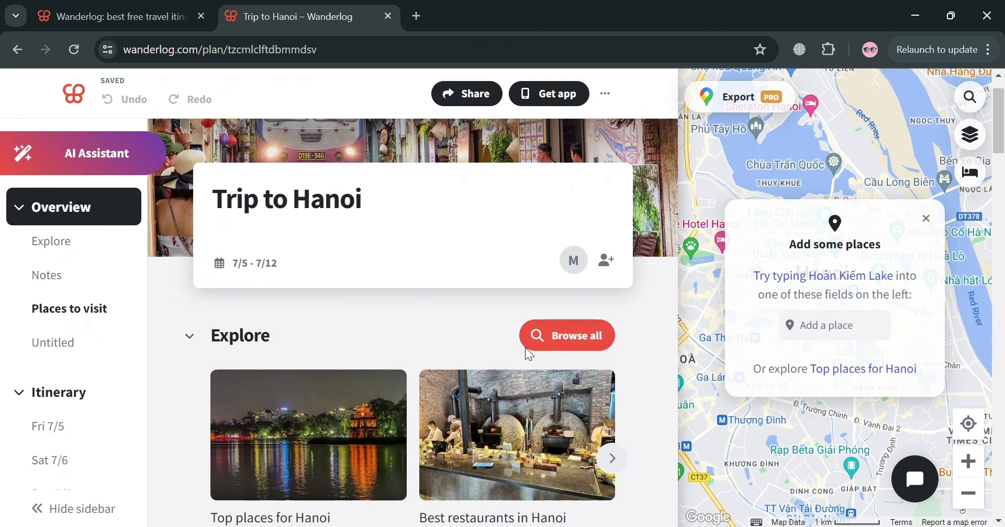
pyautogui.scroll(-3, 446, 280)
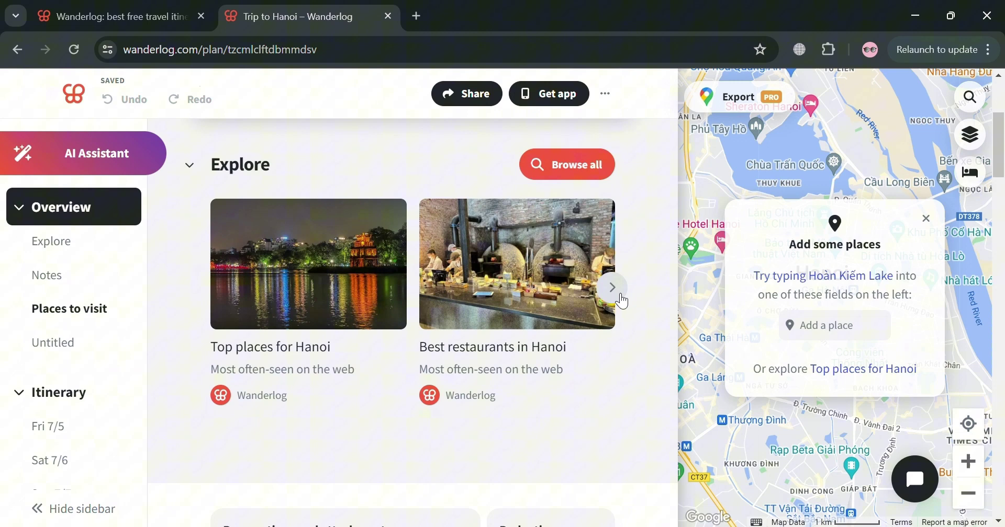
pyautogui.click(623, 302)
pyautogui.click(623, 304)
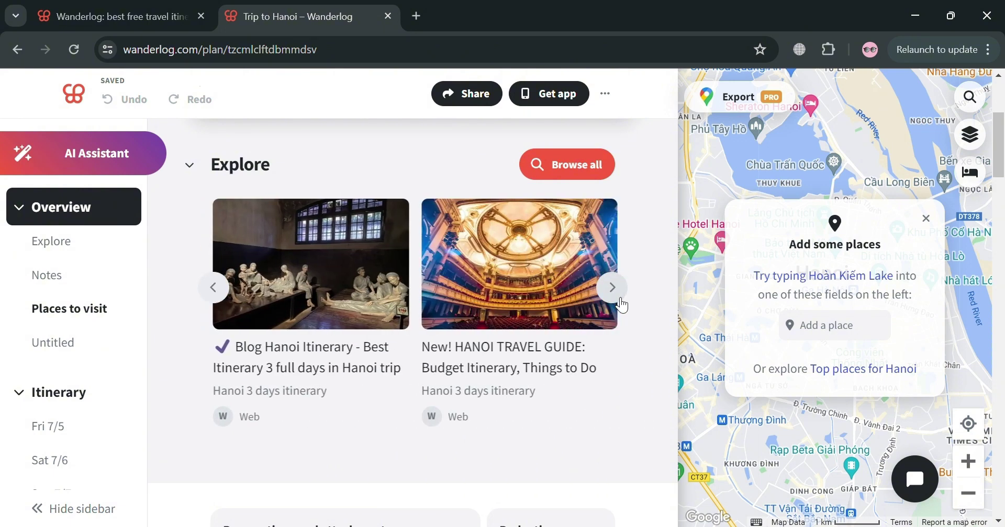
pyautogui.scroll(-5, 614, 298)
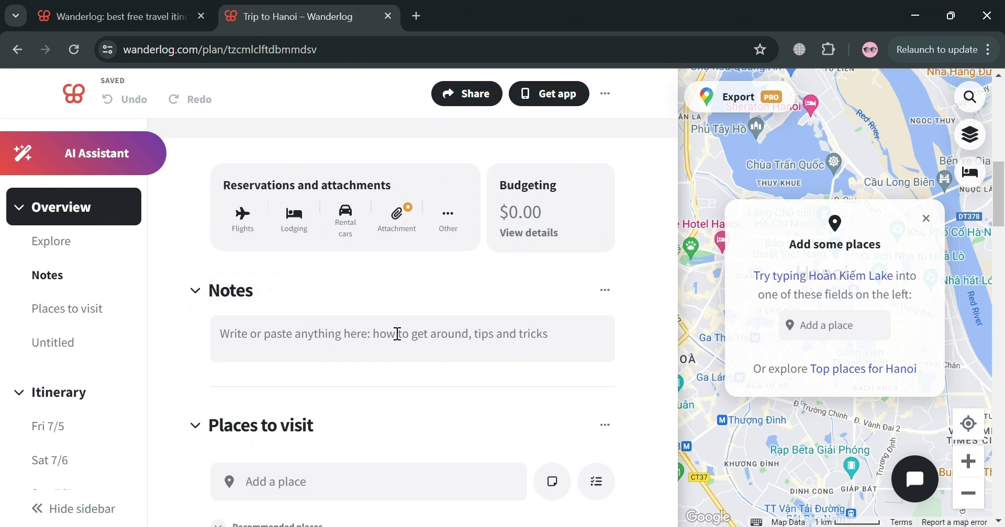
pyautogui.scroll(2, 412, 348)
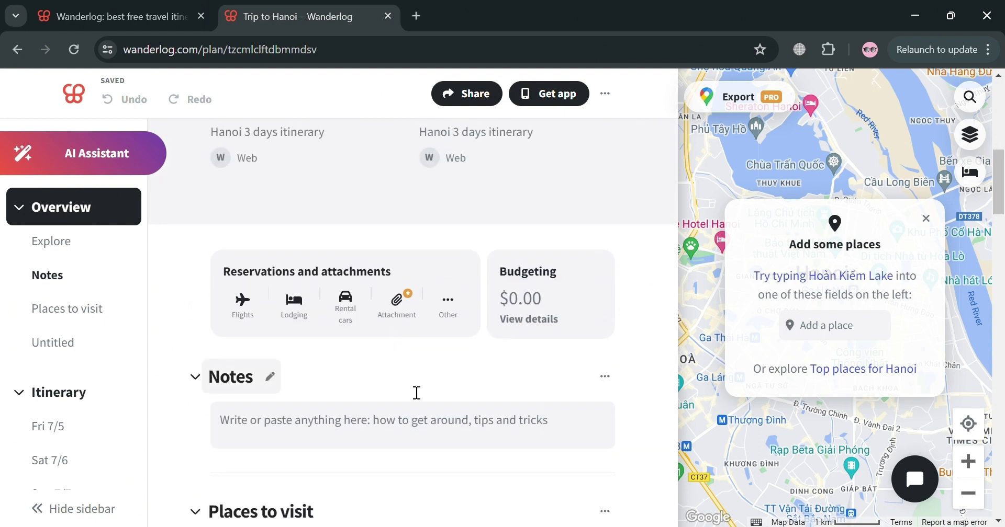
pyautogui.scroll(-2, 421, 433)
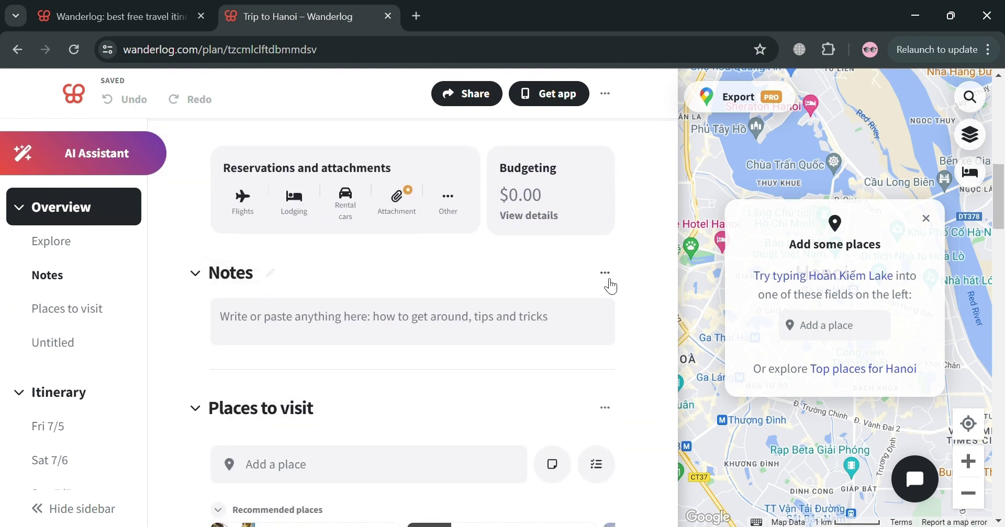
pyautogui.click(608, 280)
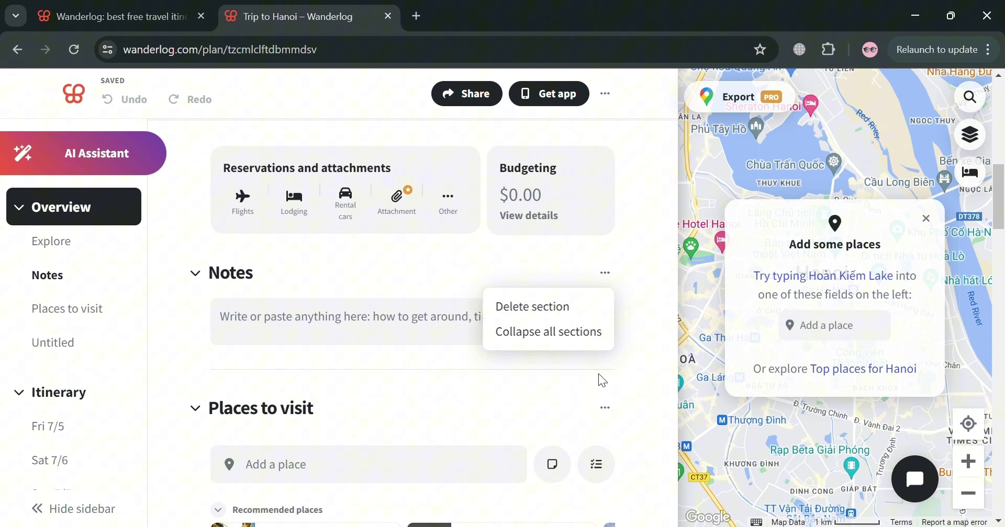
pyautogui.scroll(-4, 598, 374)
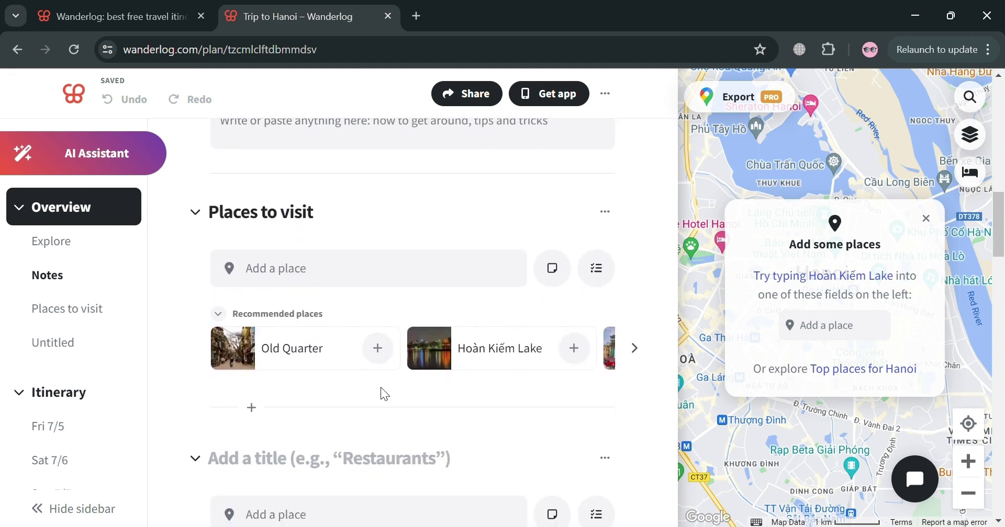
pyautogui.scroll(-2, 390, 283)
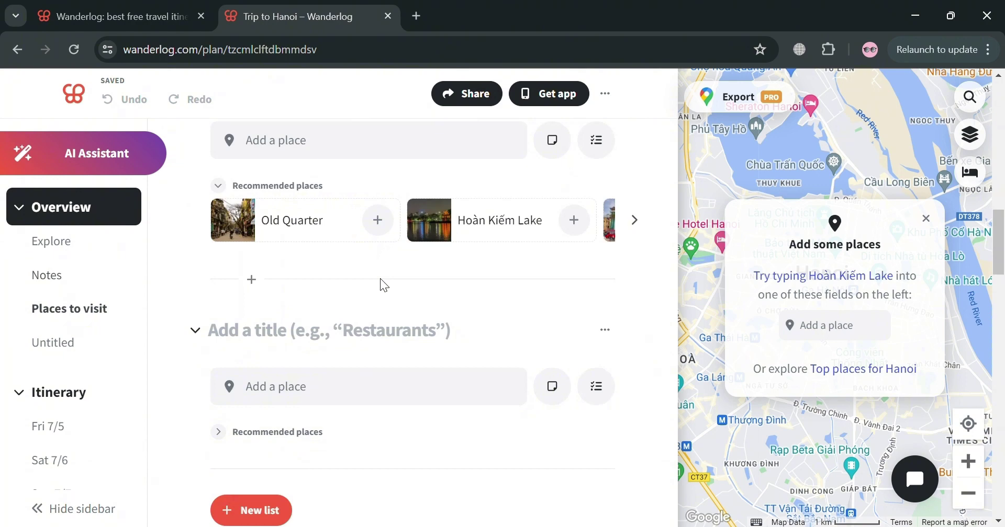
pyautogui.scroll(1, 390, 283)
pyautogui.scroll(-4, 391, 282)
pyautogui.scroll(-2, 389, 287)
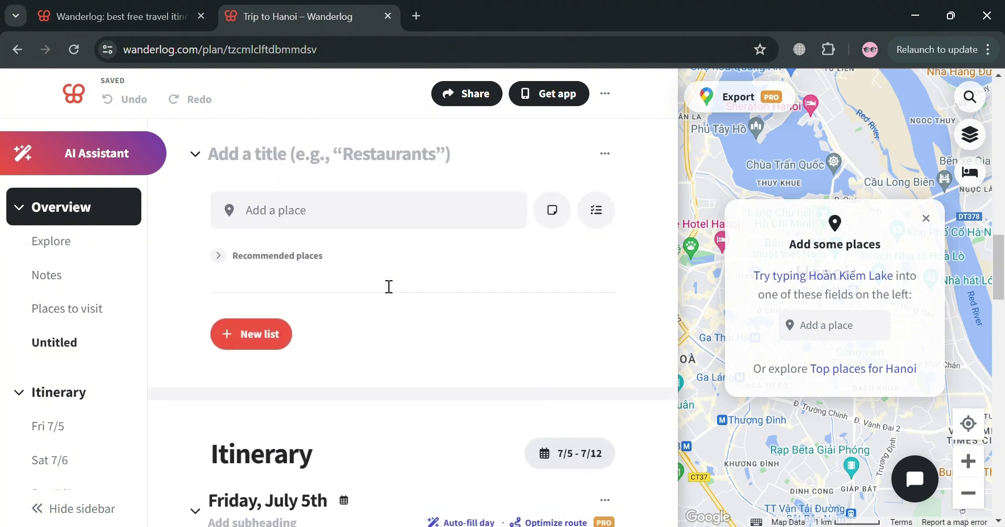
pyautogui.scroll(3, 389, 287)
pyautogui.scroll(4, 389, 287)
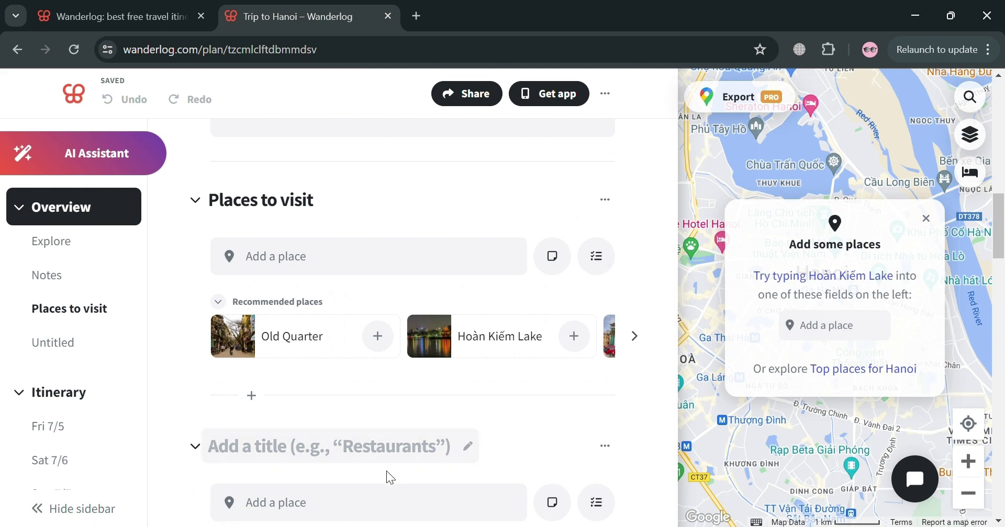
# Step: Search the map for 'restaurants' from the untitled list and dismiss the notice and tip popups
pyautogui.click(384, 518)
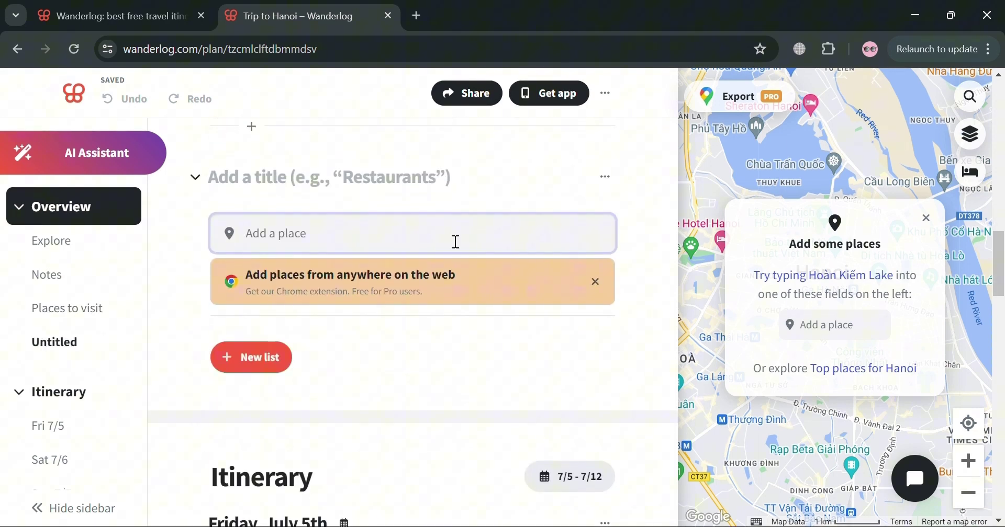
pyautogui.write('Rest')
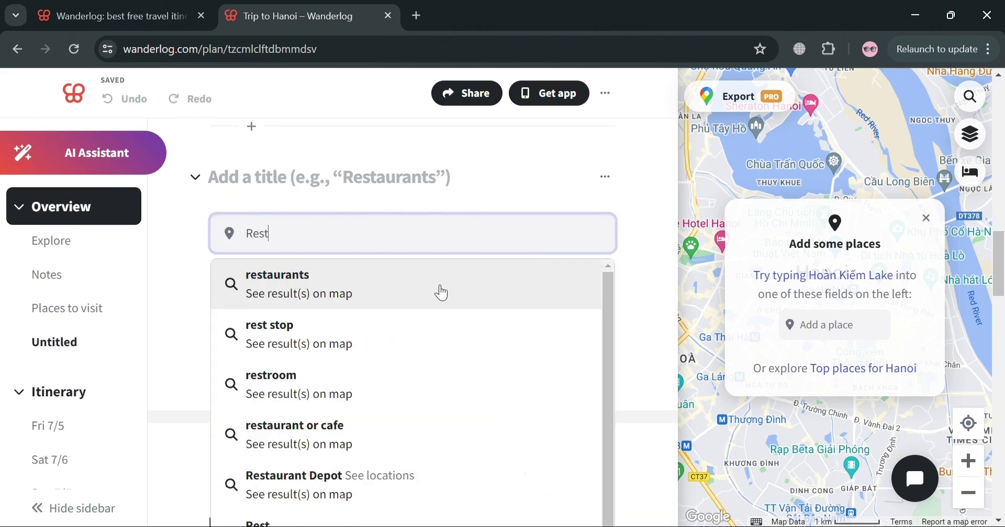
pyautogui.click(441, 292)
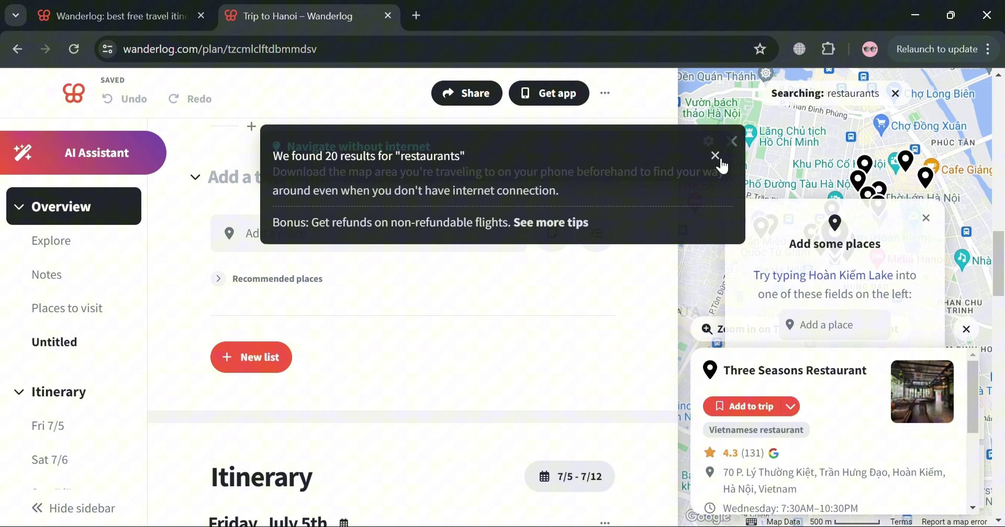
pyautogui.click(716, 157)
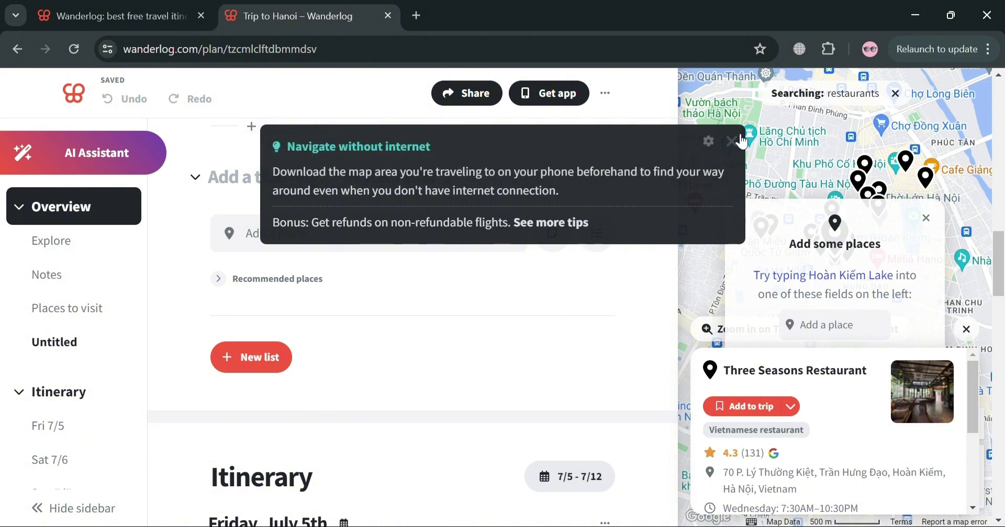
pyautogui.click(730, 140)
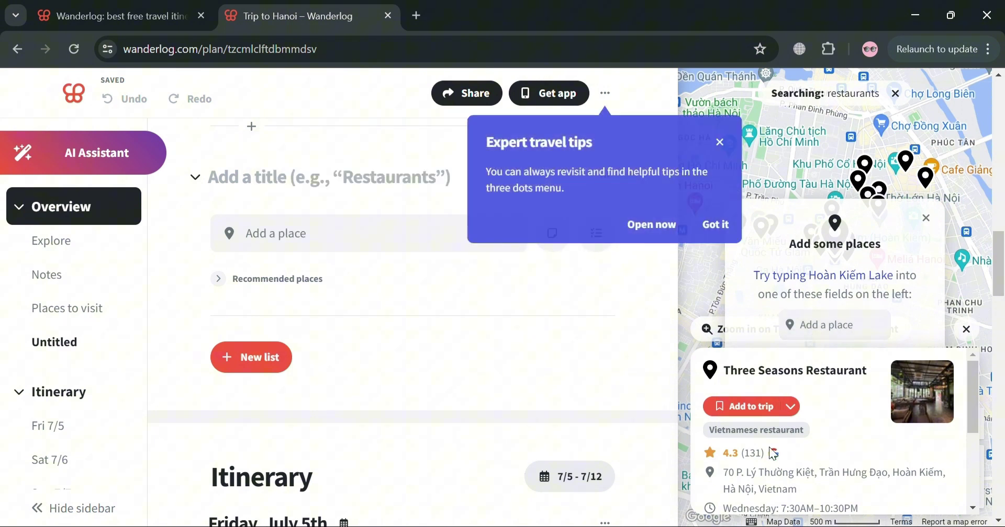
pyautogui.scroll(-3, 922, 413)
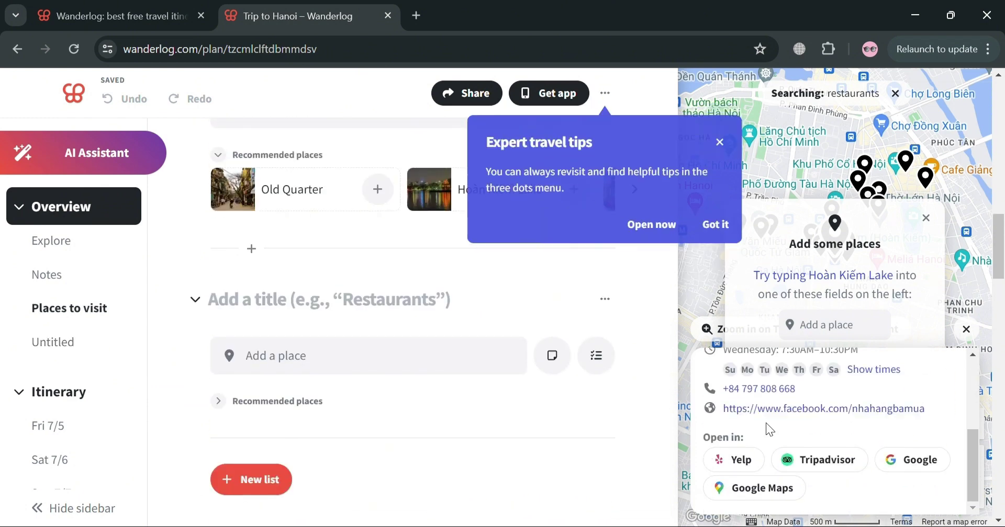
pyautogui.click(719, 142)
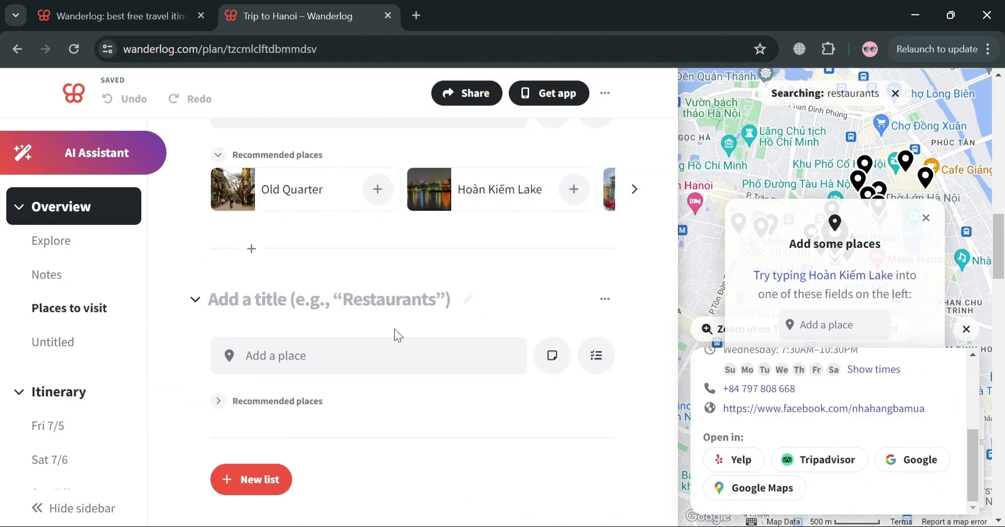
pyautogui.scroll(-7, 323, 393)
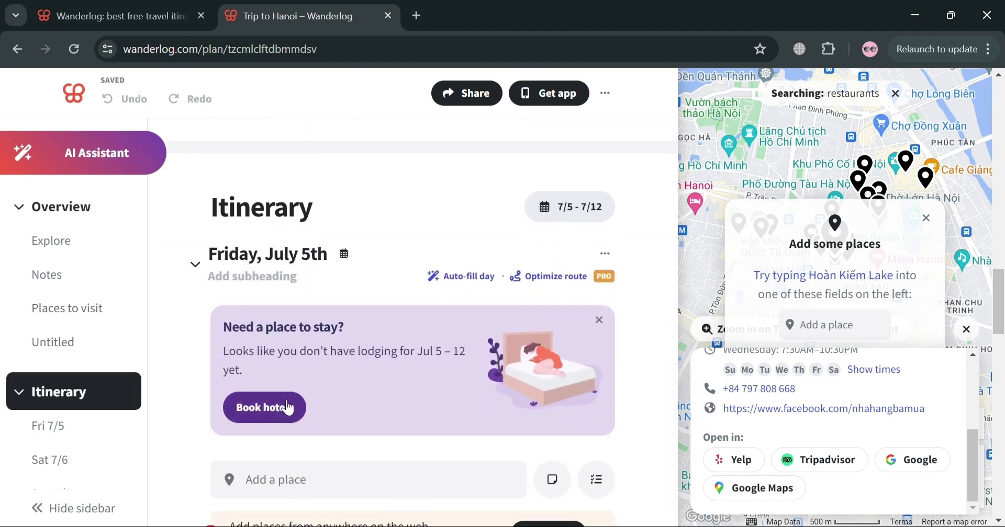
pyautogui.scroll(-2, 291, 408)
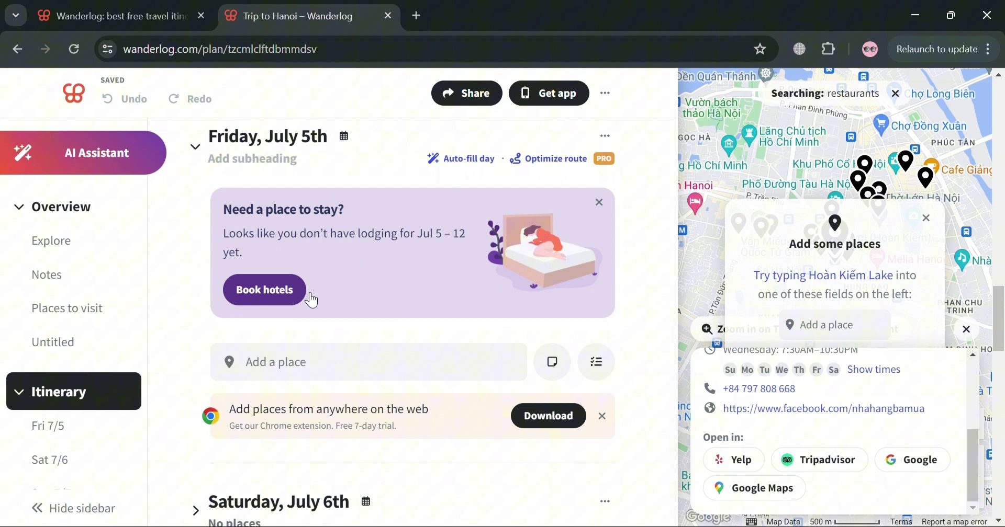
pyautogui.scroll(-3, 523, 403)
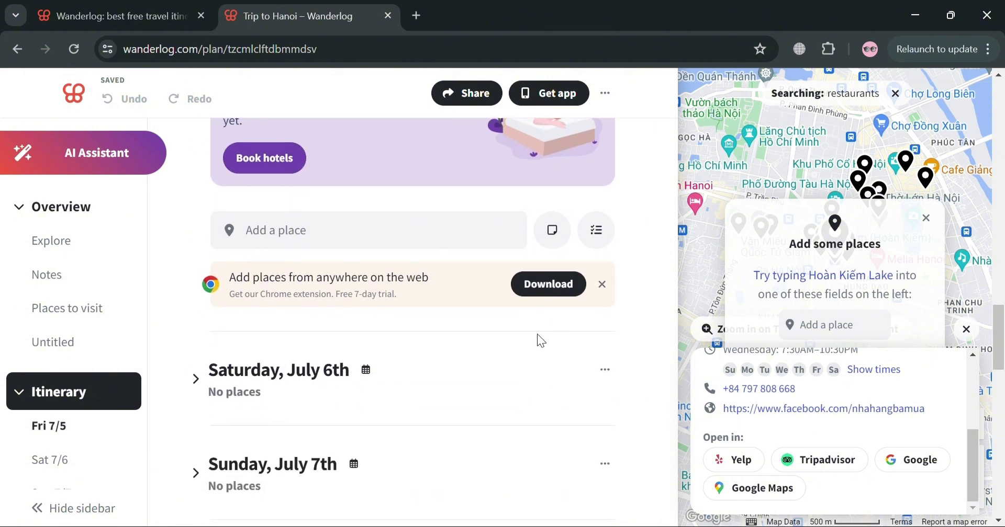
pyautogui.scroll(-3, 471, 431)
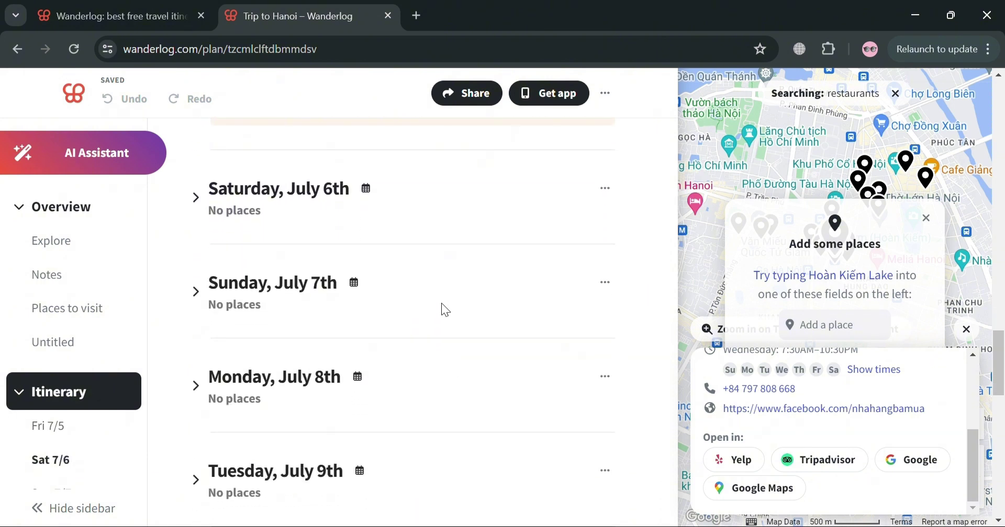
pyautogui.scroll(-1, 438, 190)
pyautogui.scroll(-1, 438, 189)
pyautogui.scroll(4, 438, 190)
pyautogui.scroll(-4, 437, 190)
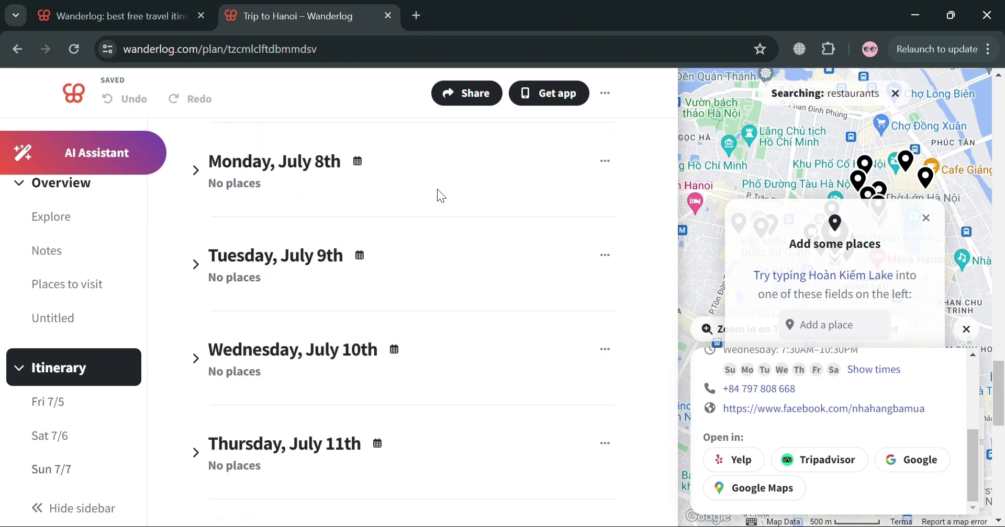
pyautogui.scroll(-3, 438, 189)
pyautogui.scroll(5, 438, 190)
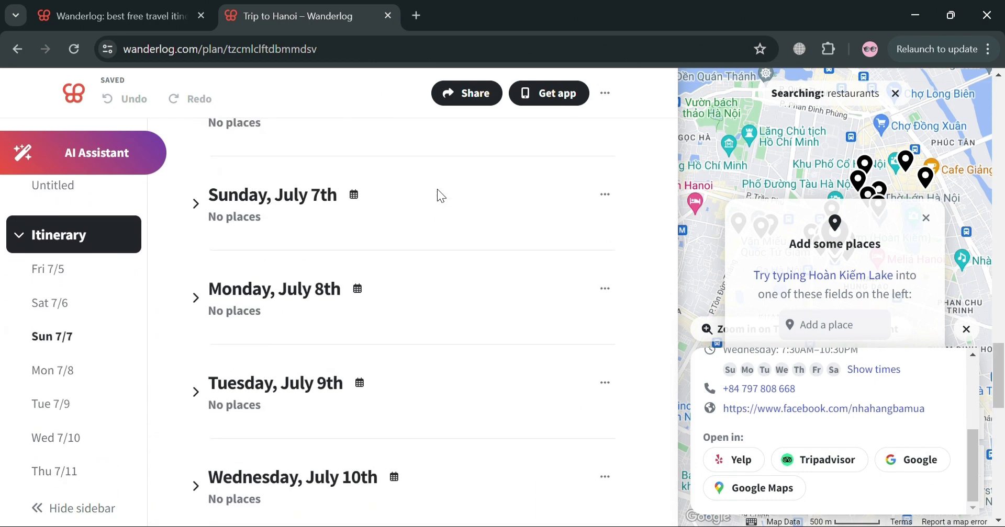
pyautogui.scroll(-5, 437, 189)
pyautogui.scroll(-4, 437, 190)
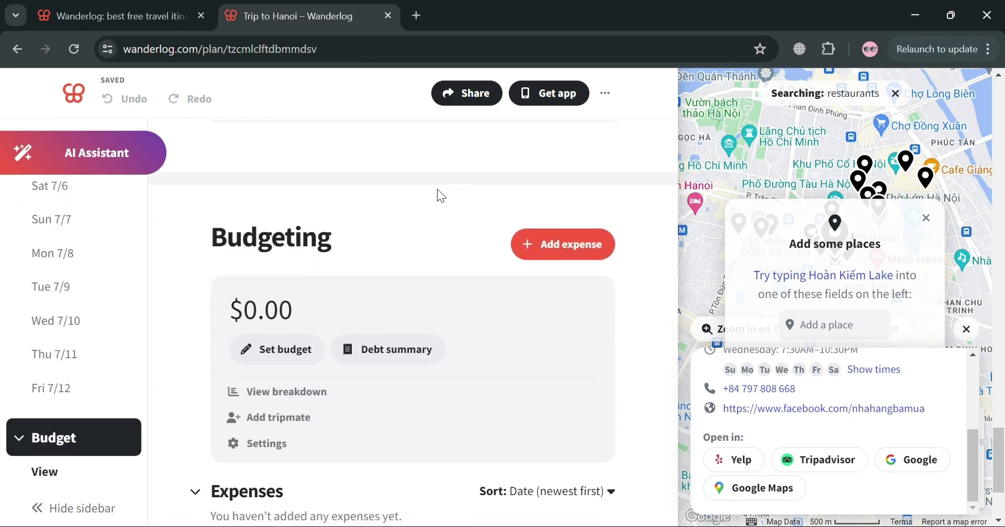
pyautogui.scroll(-2, 437, 189)
pyautogui.scroll(2, 411, 308)
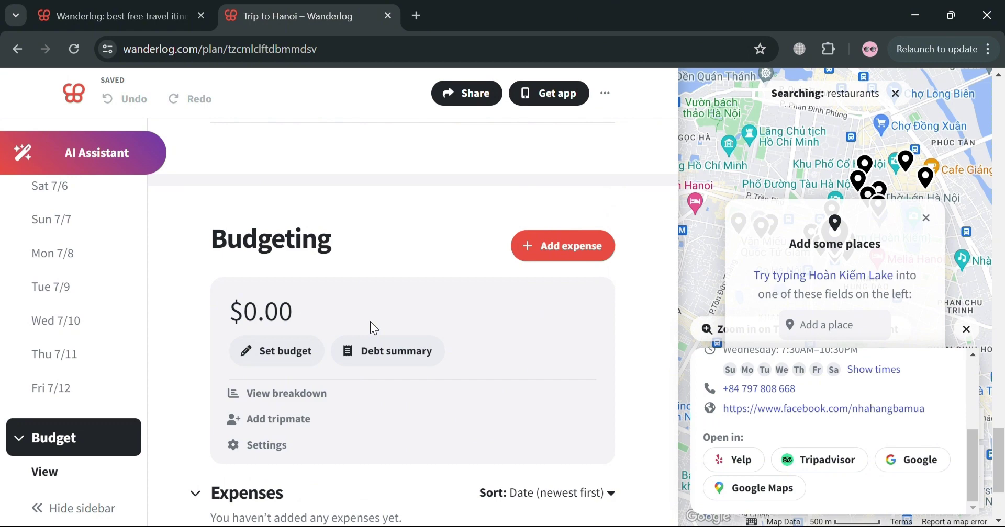
# Step: Start a new US Dollar expense with amount 10000.00, leaving the category unchosen
pyautogui.click(594, 251)
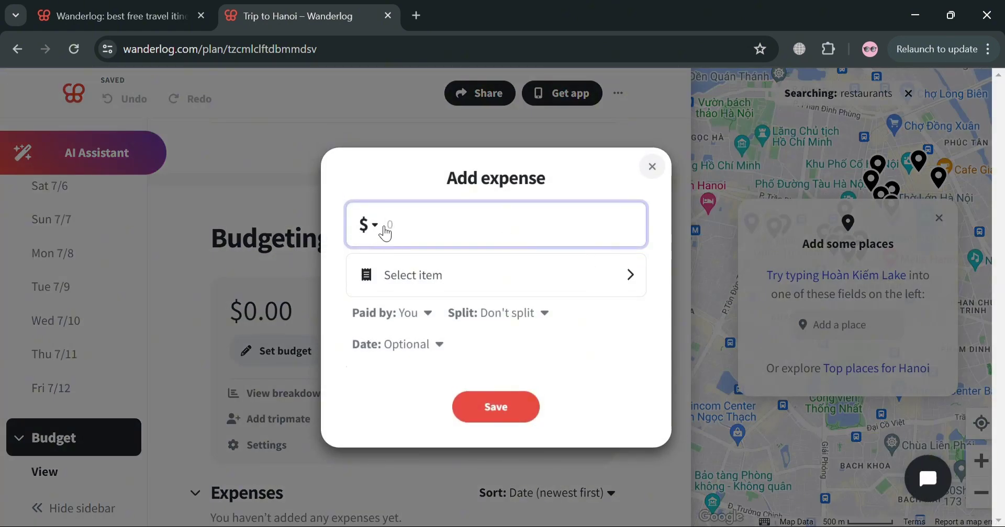
pyautogui.click(385, 230)
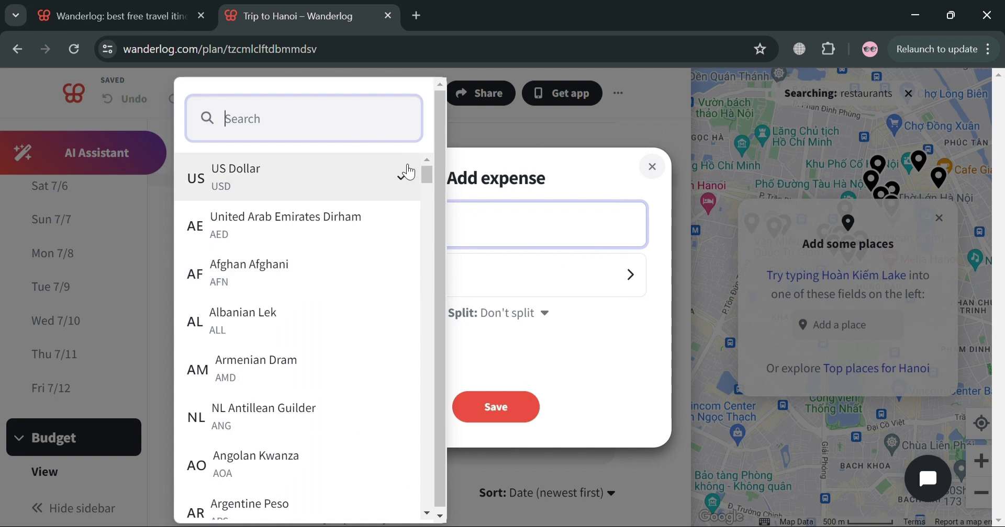
pyautogui.click(532, 251)
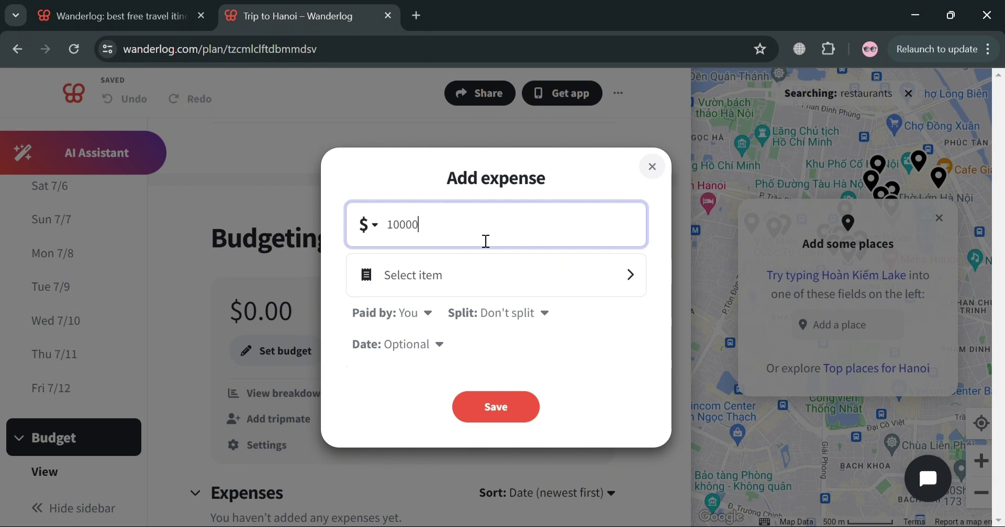
pyautogui.click(568, 287)
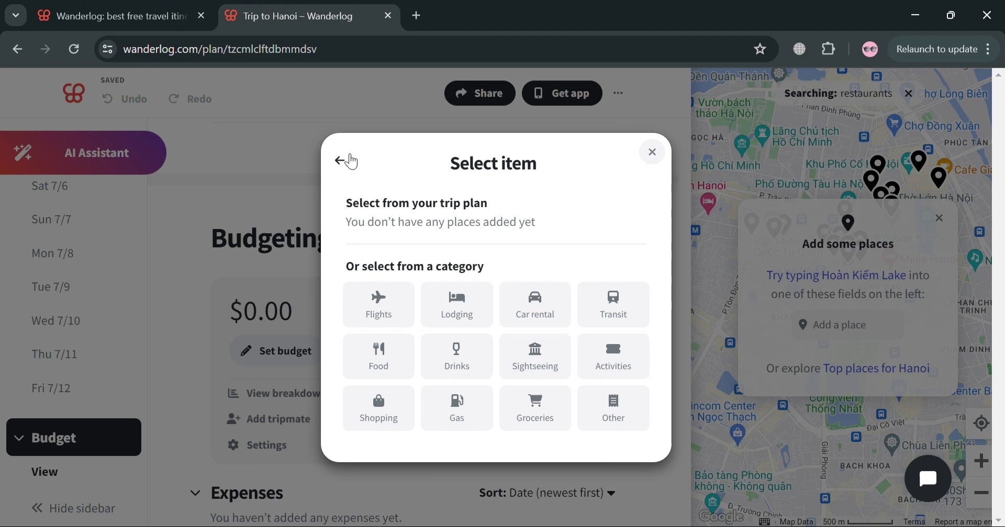
pyautogui.click(351, 162)
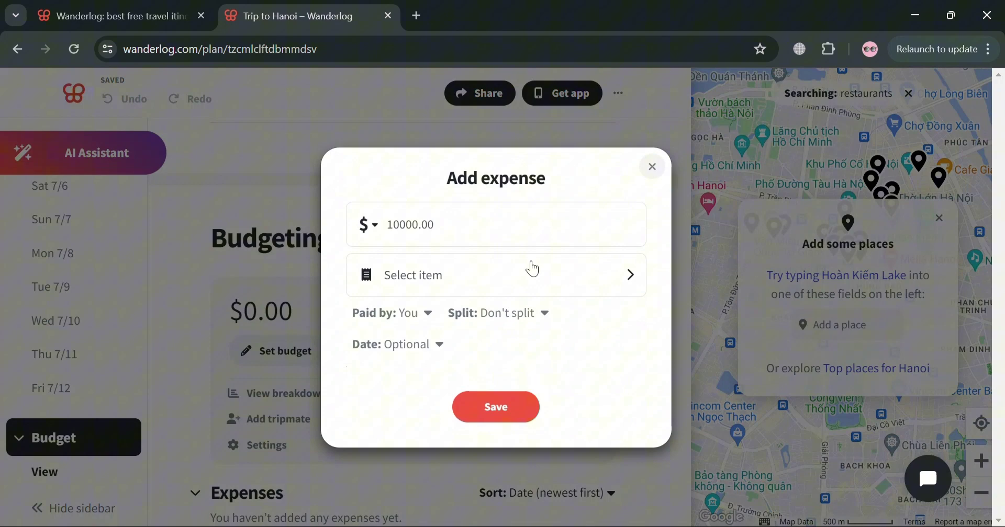
# Step: Correct the amount to $100.00, categorize it as Car rental, save, and dismiss the tip
pyautogui.click(541, 229)
pyautogui.press('BackSpace')
pyautogui.press('BackSpace')
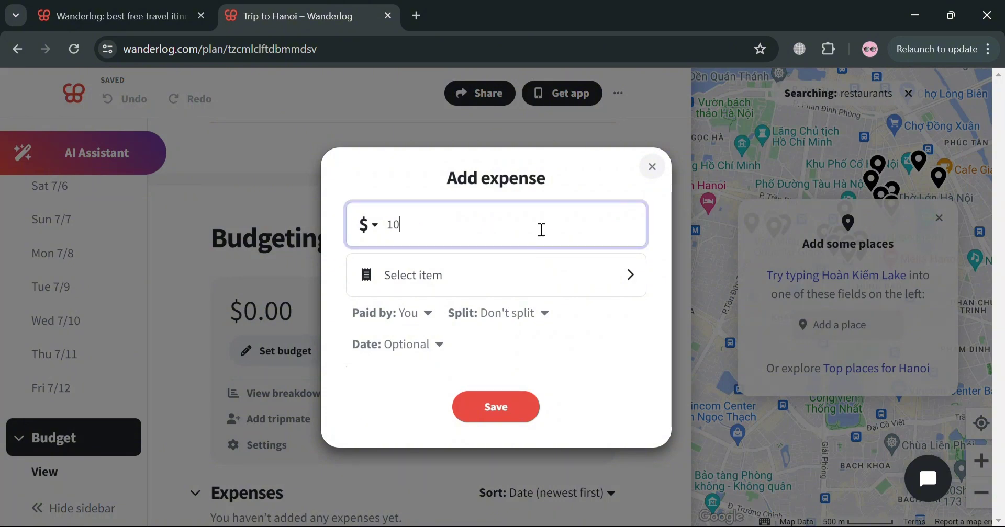
pyautogui.click(544, 272)
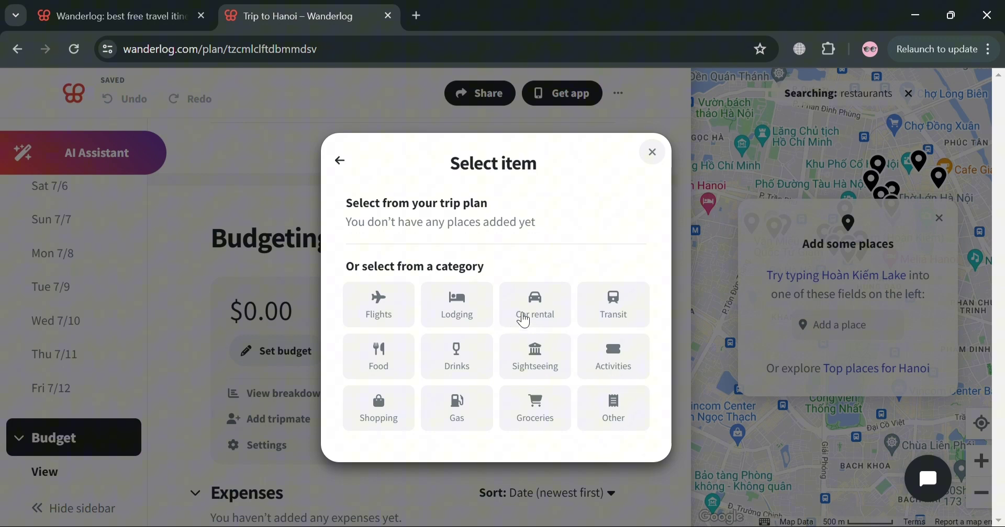
pyautogui.click(521, 316)
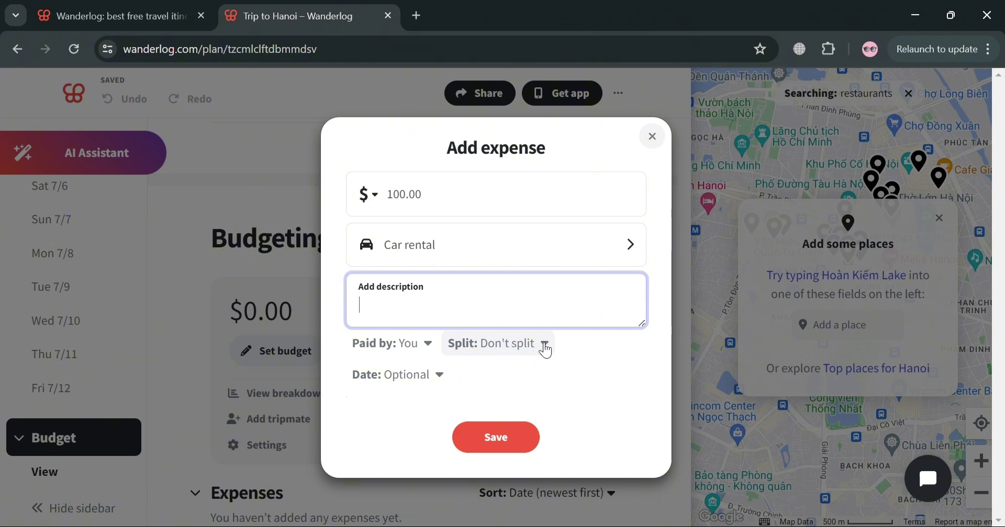
pyautogui.click(515, 445)
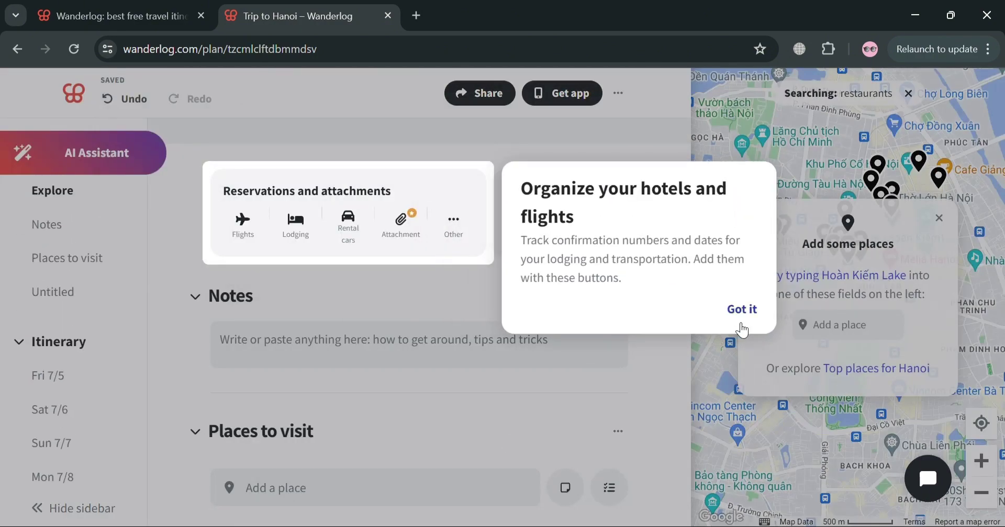
pyautogui.click(750, 314)
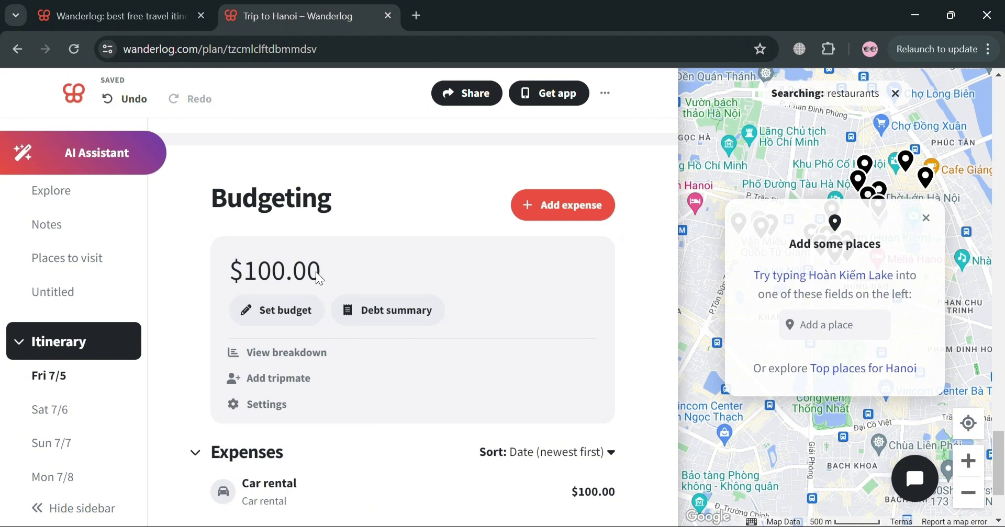
pyautogui.scroll(-2, 442, 356)
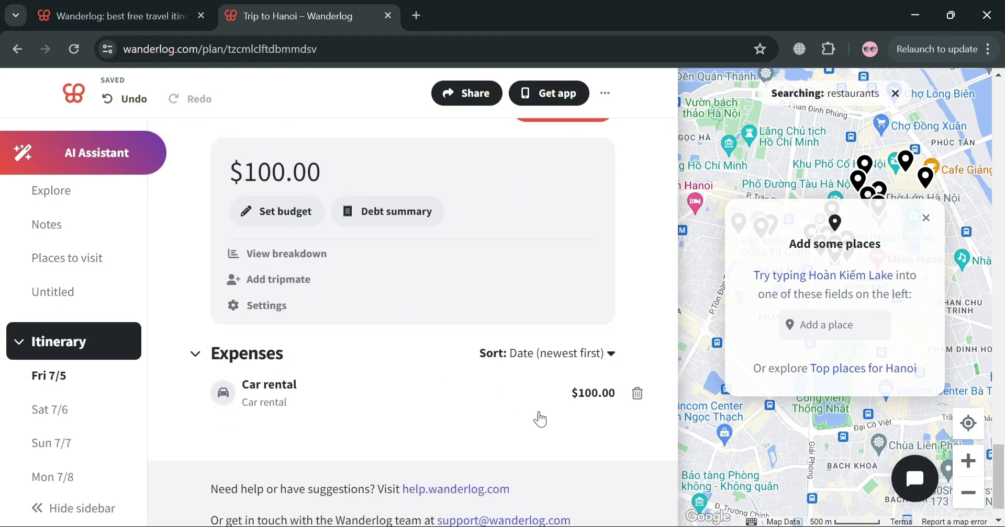
pyautogui.scroll(2, 524, 366)
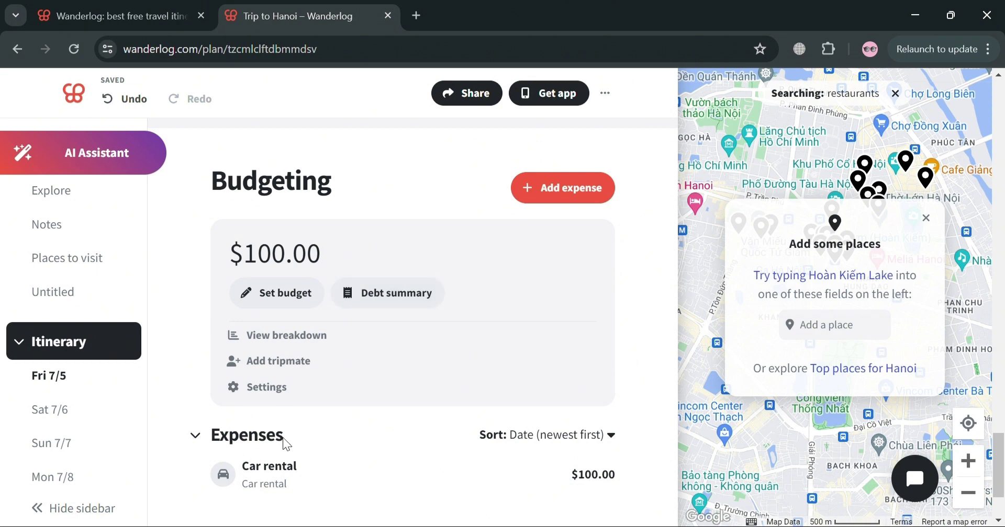
pyautogui.scroll(1, 94, 254)
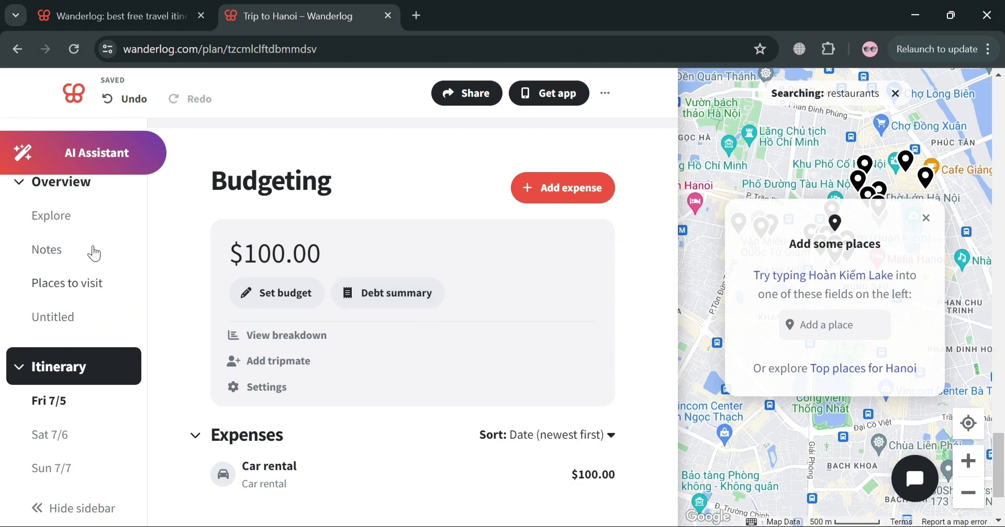
# Step: Search 'muse' under Places to visit, pick museum, and preview the Vietnam Military History Museum's Add to trip choices
pyautogui.click(94, 287)
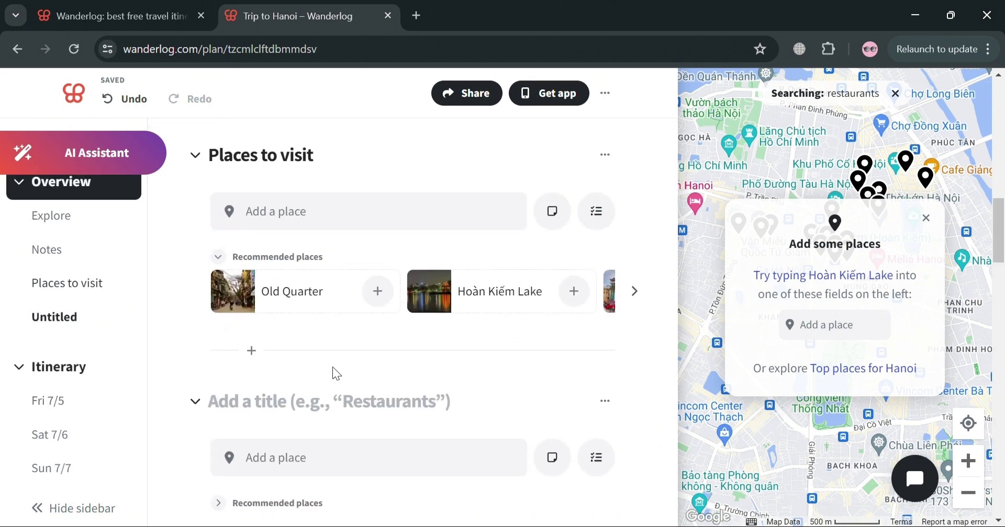
pyautogui.click(354, 214)
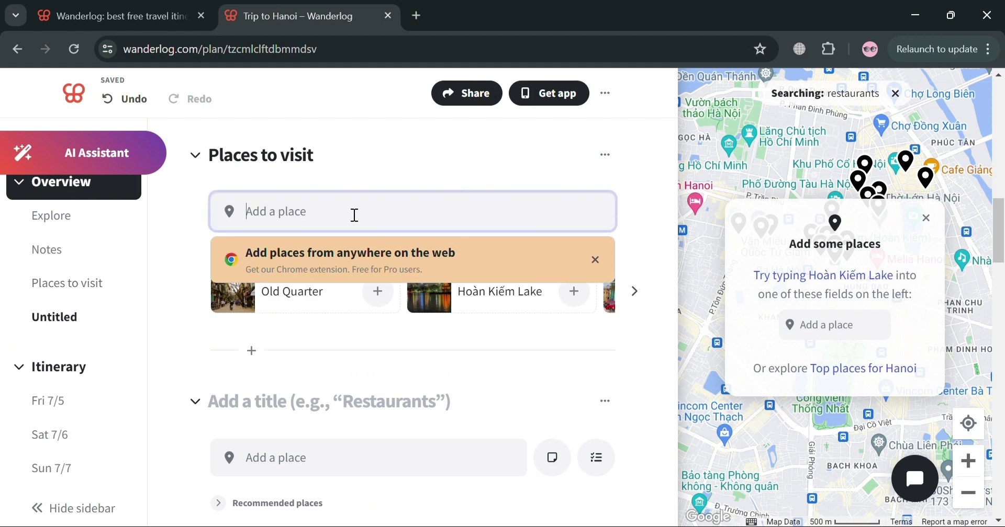
pyautogui.write('muse')
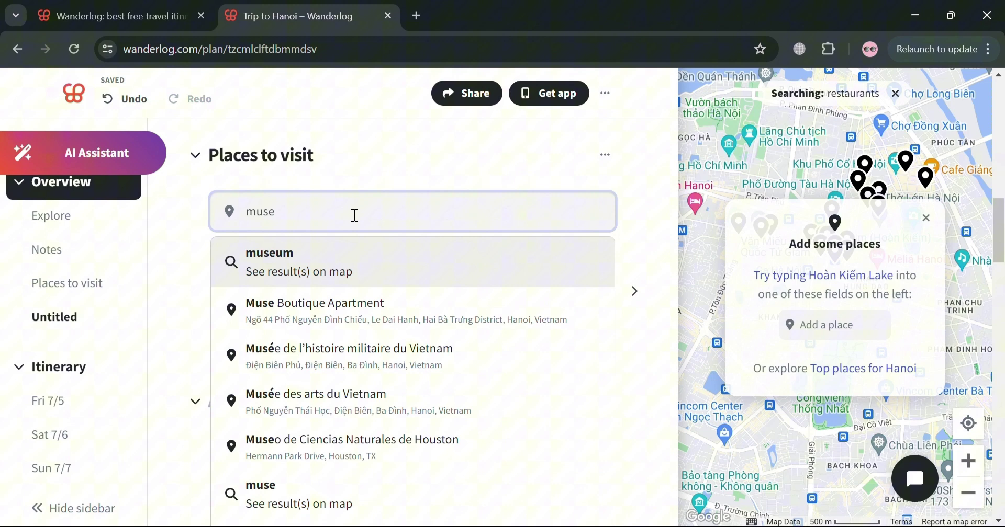
pyautogui.click(372, 272)
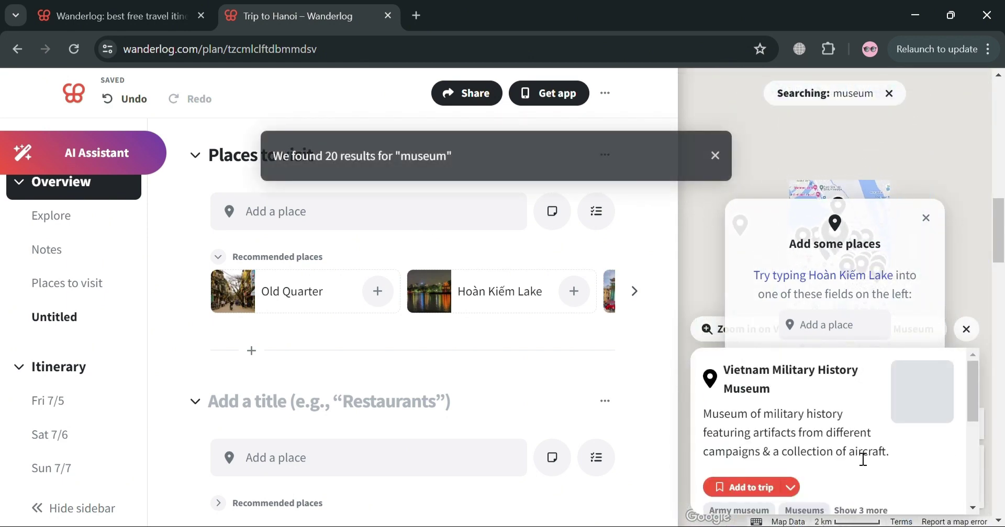
pyautogui.click(797, 490)
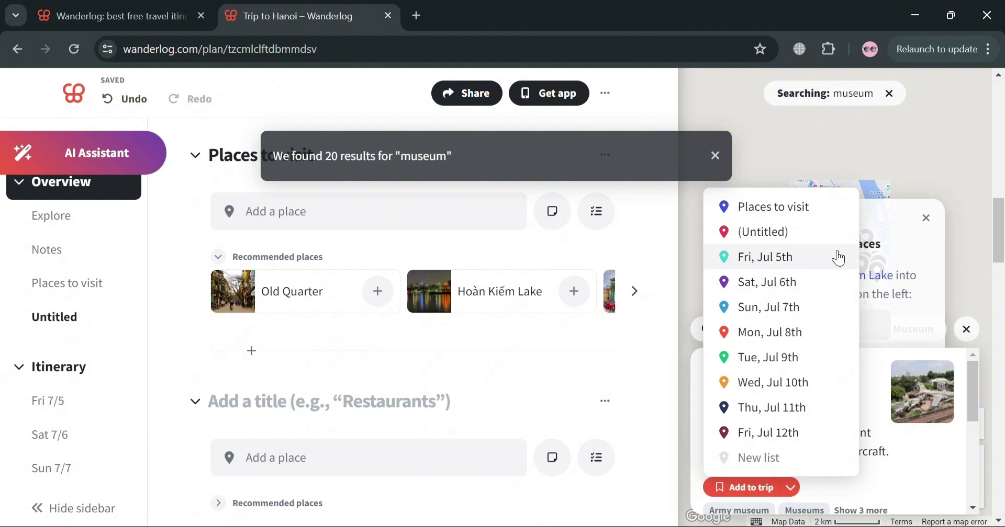
pyautogui.click(923, 469)
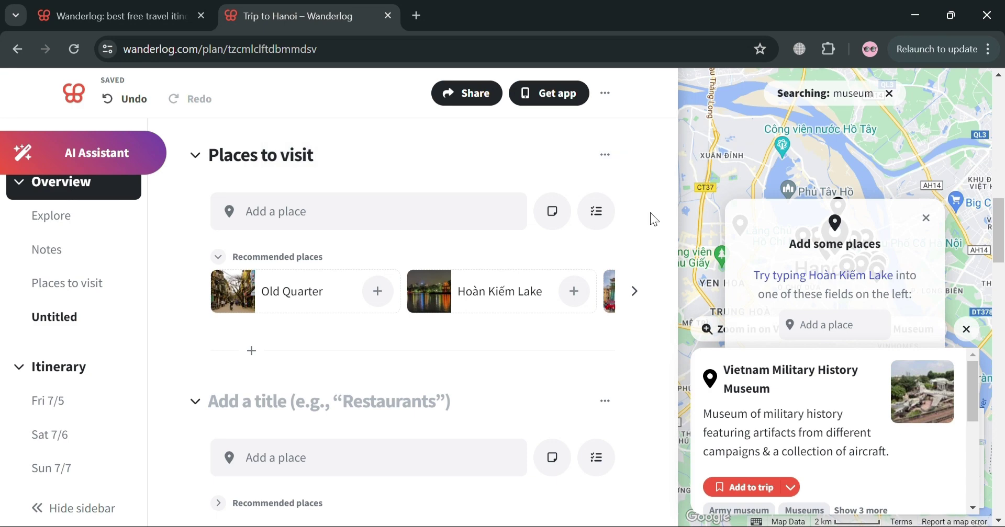
# Step: Leave the museum results and return to Add a place in Places to visit
pyautogui.scroll(-5, 544, 381)
pyautogui.scroll(-3, 544, 382)
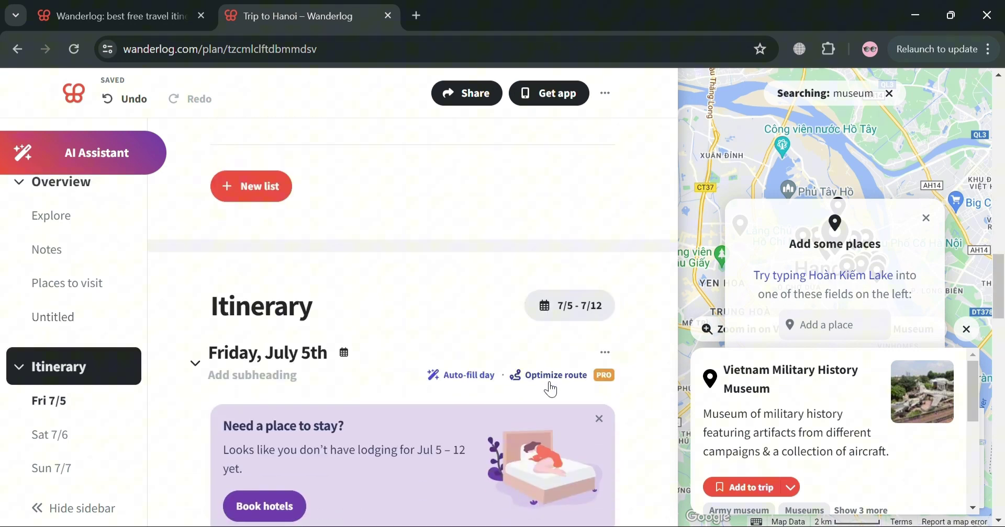
pyautogui.scroll(1, 79, 322)
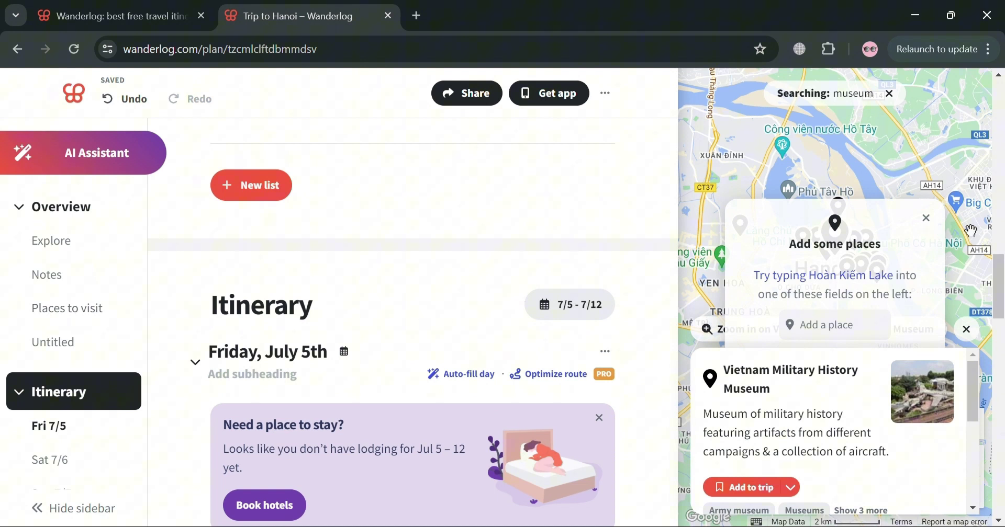
pyautogui.click(881, 327)
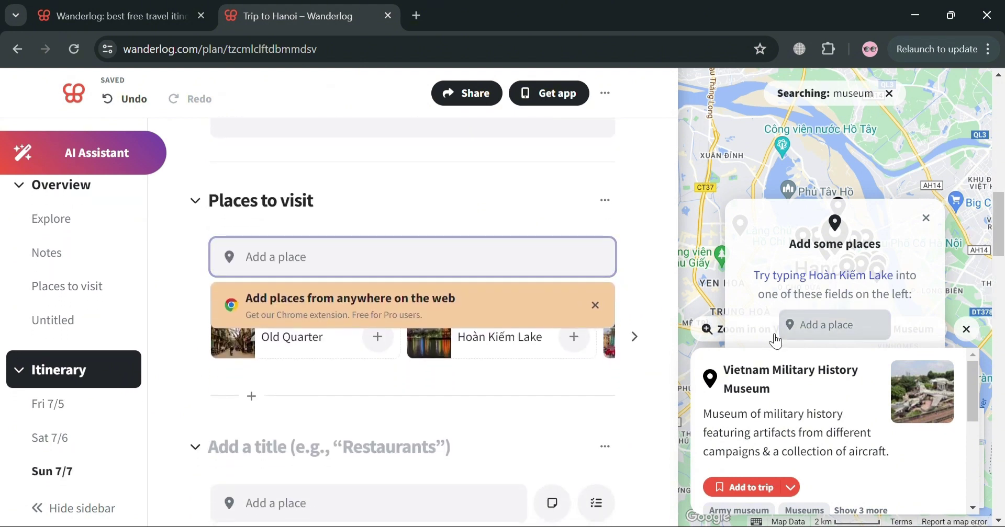
pyautogui.scroll(-4, 389, 393)
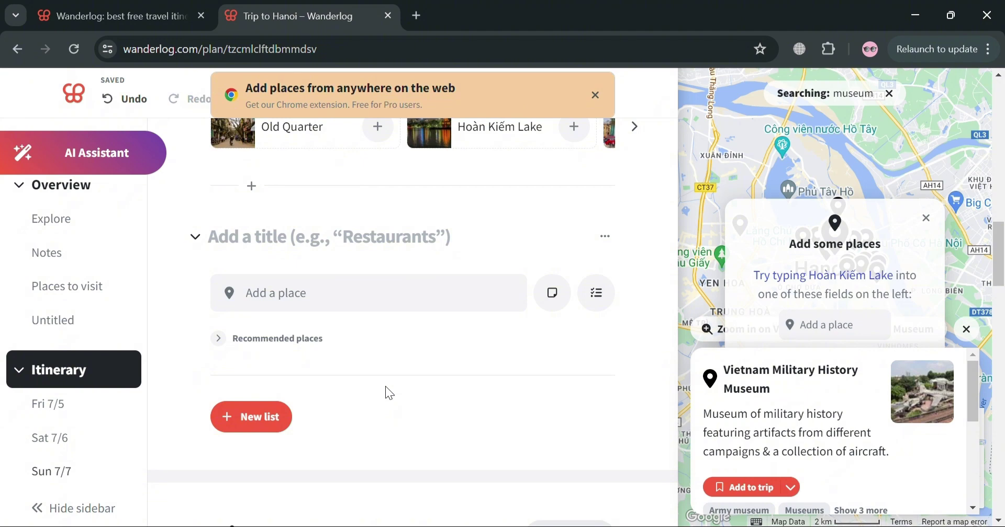
# Step: Add a new empty list, delete that section, and scroll back to the Trip to Hanoi header
pyautogui.click(272, 429)
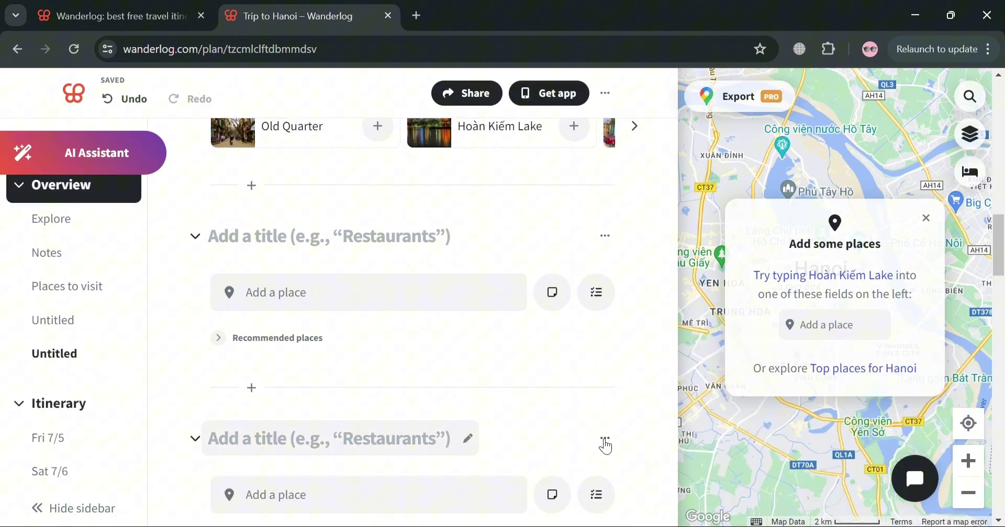
pyautogui.click(605, 440)
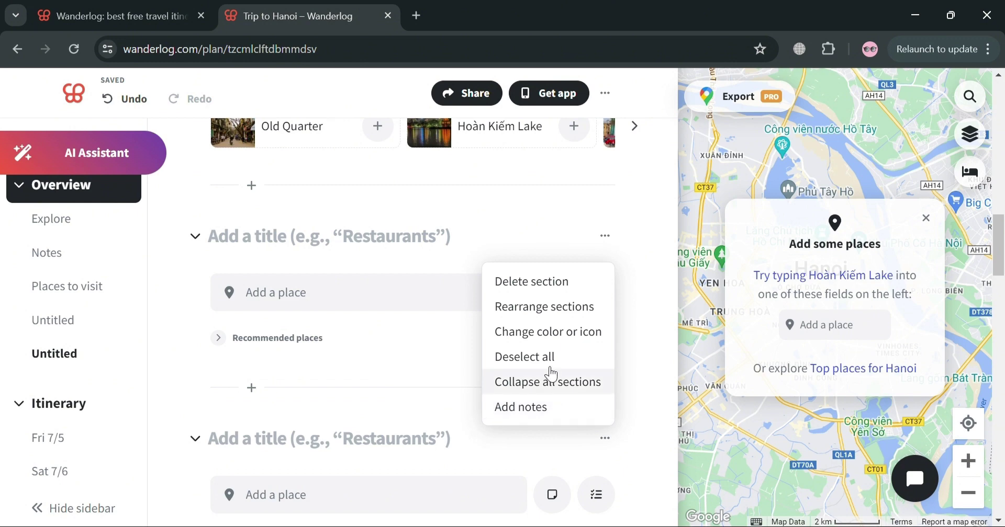
pyautogui.click(558, 282)
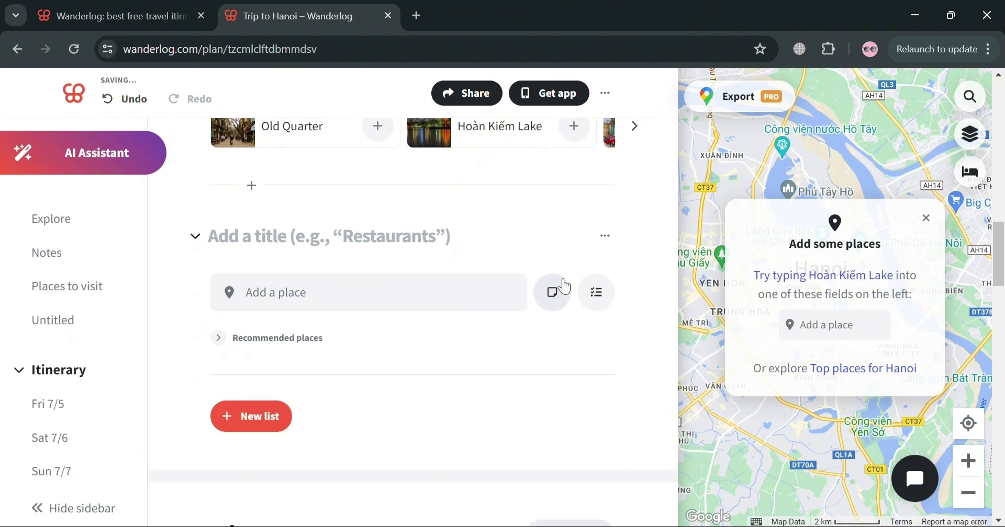
pyautogui.scroll(15, 453, 351)
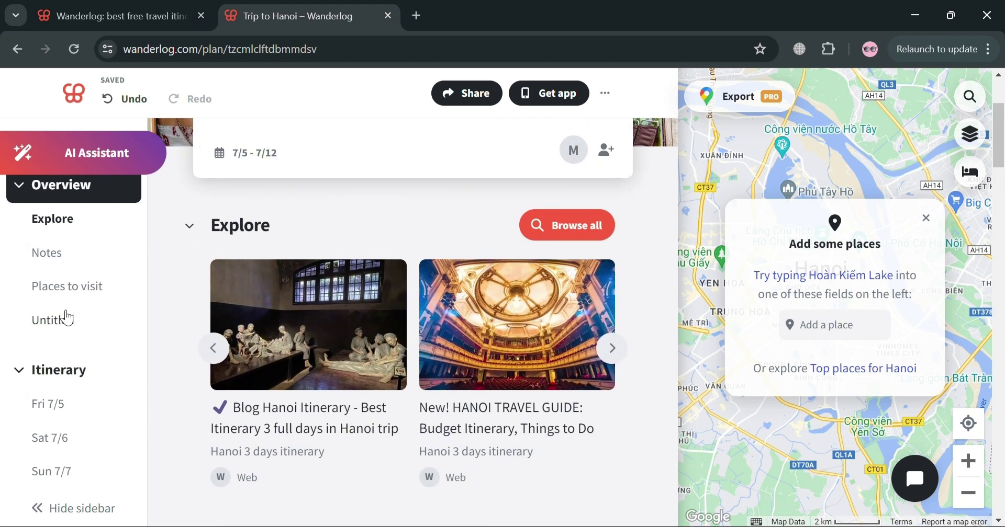
pyautogui.scroll(-4, 65, 318)
pyautogui.scroll(3, 587, 438)
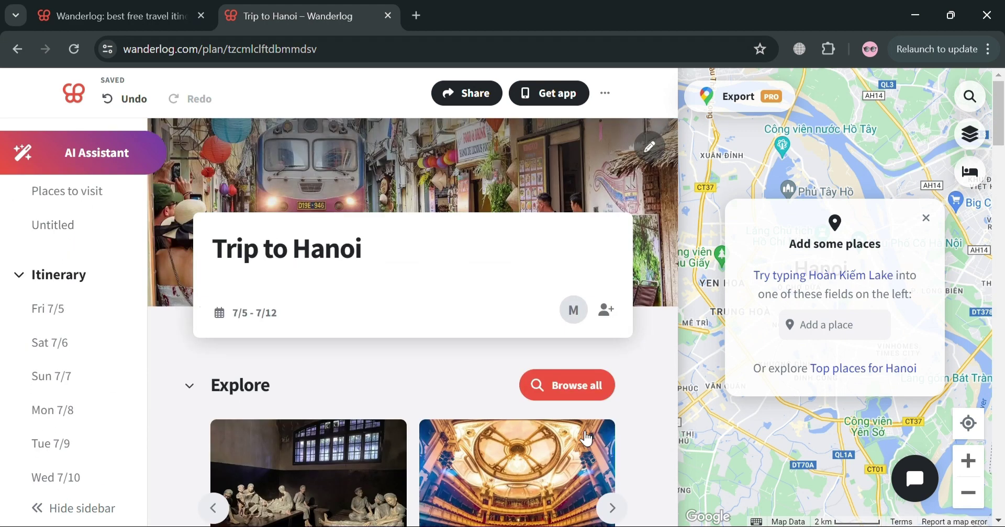
pyautogui.click(605, 96)
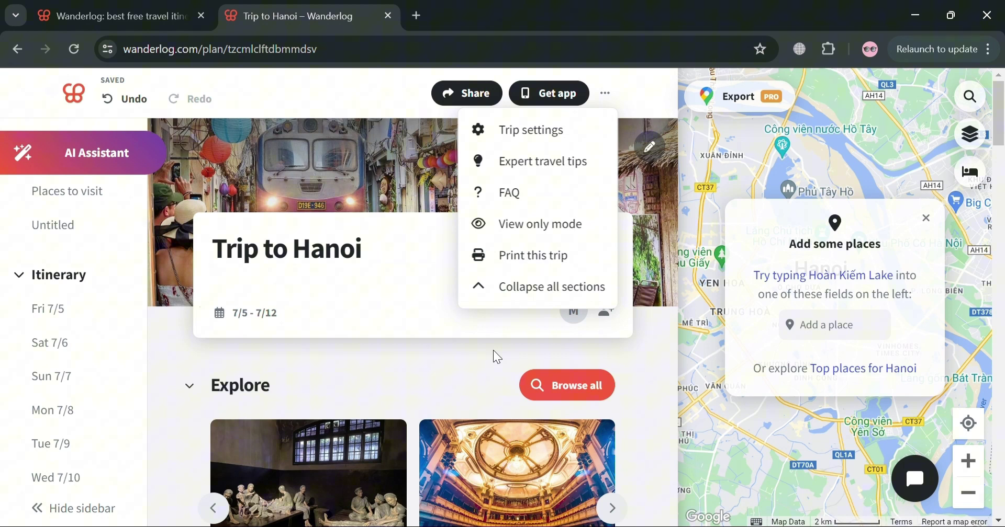
pyautogui.click(464, 391)
pyautogui.scroll(3, 84, 308)
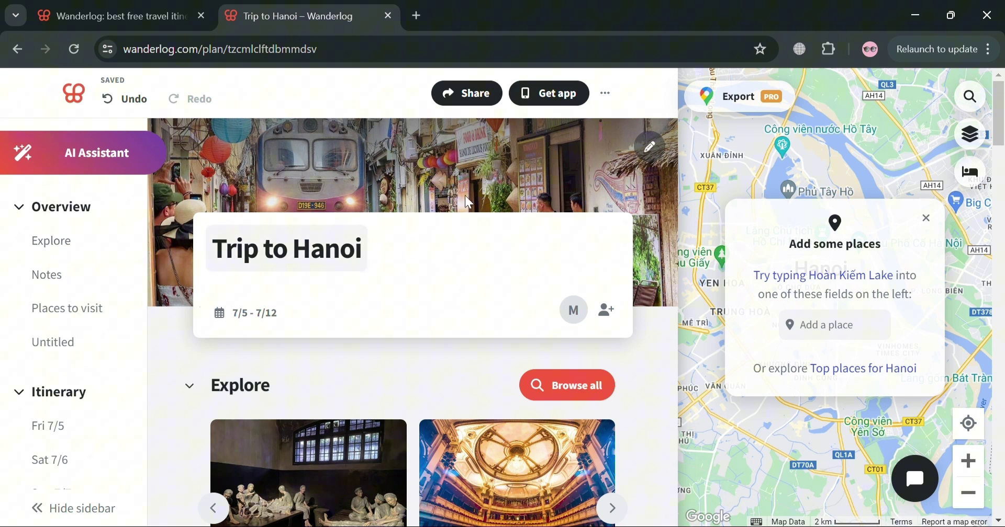
pyautogui.click(575, 96)
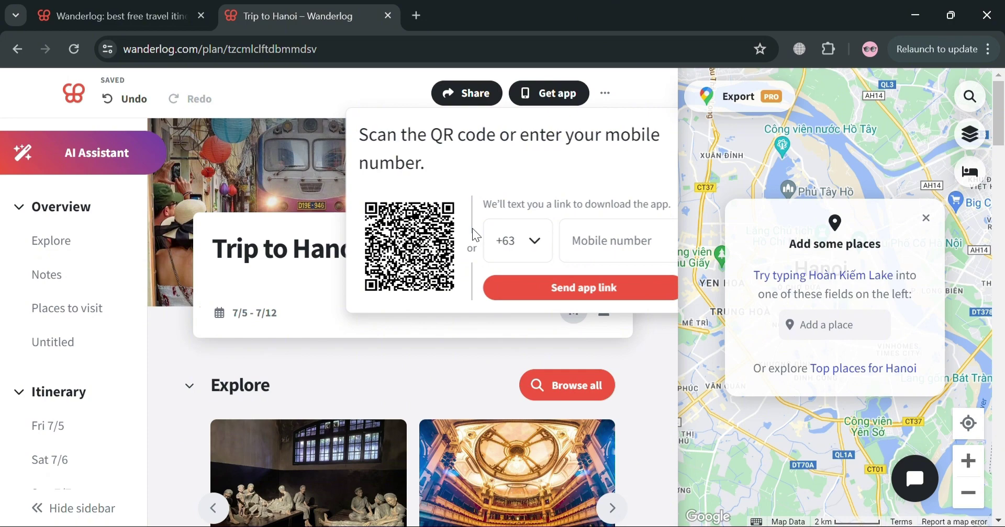
pyautogui.click(641, 365)
pyautogui.scroll(-10, 639, 363)
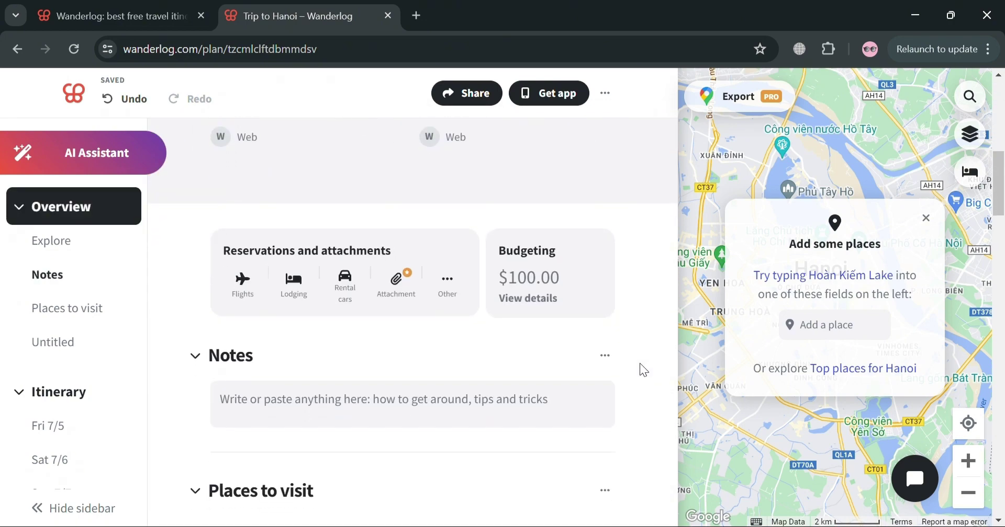
pyautogui.scroll(10, 639, 363)
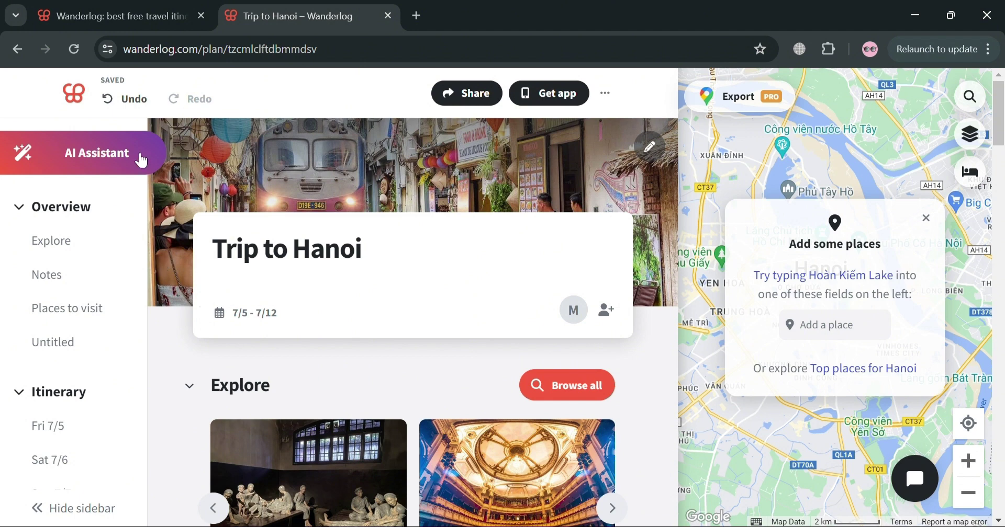
# Step: Ask the AI Assistant for 'Best places to eat in Hanoi' and dismiss its three tips
pyautogui.click(95, 166)
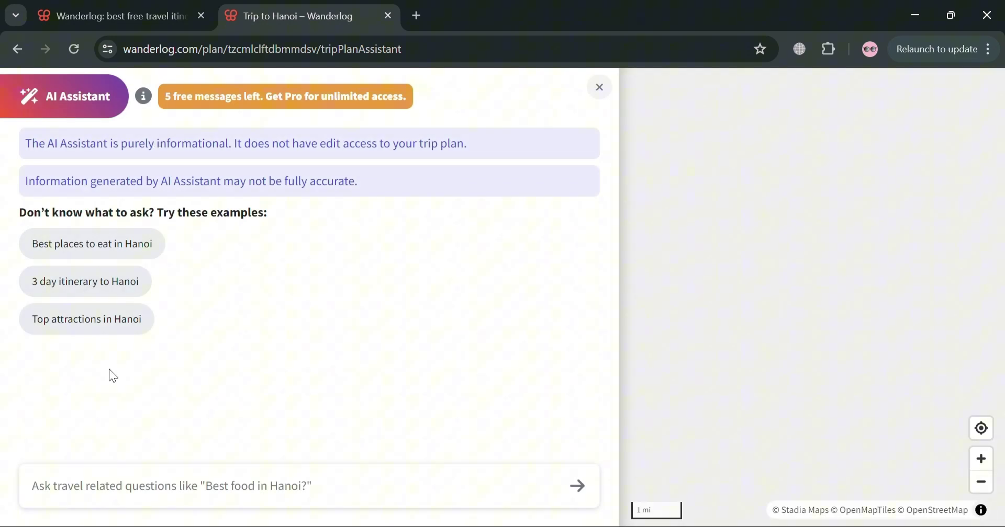
pyautogui.click(126, 249)
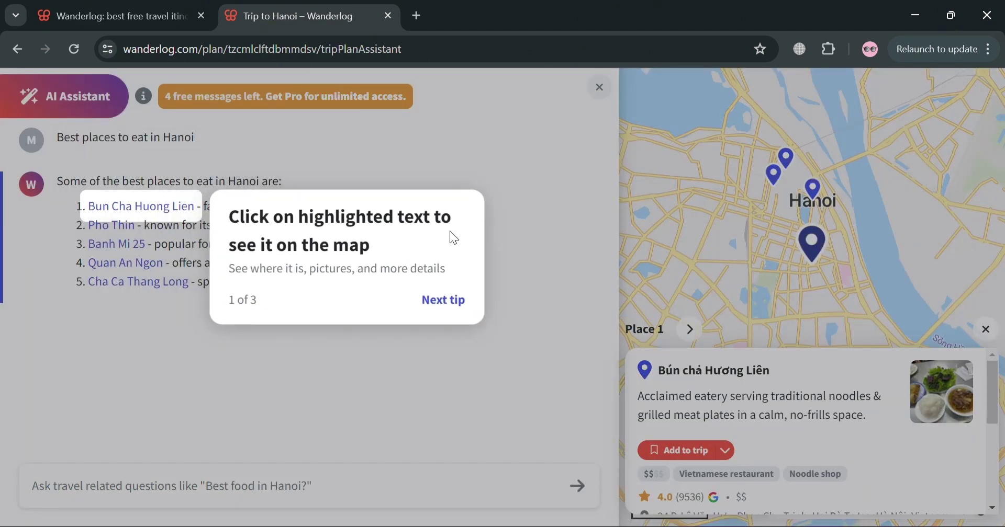
pyautogui.click(442, 303)
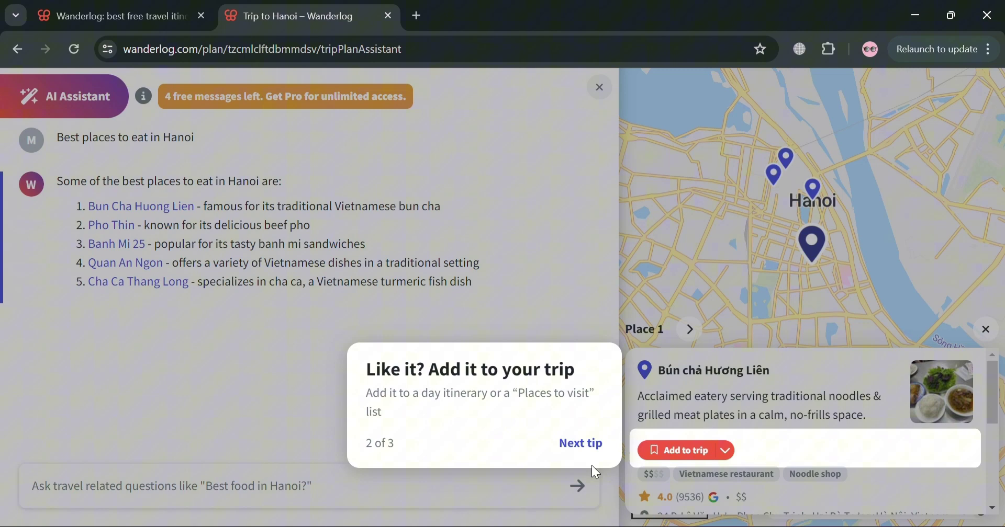
pyautogui.click(587, 444)
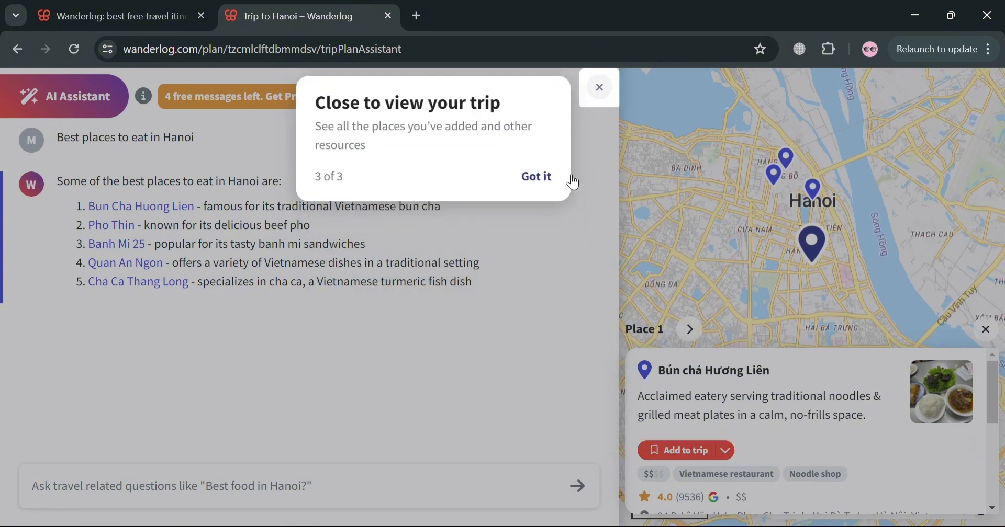
pyautogui.click(547, 177)
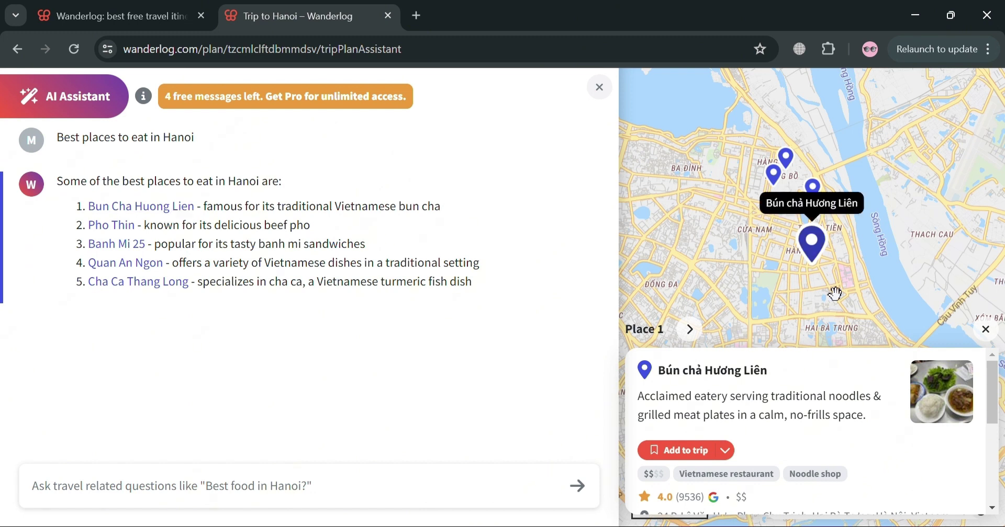
# Step: Add Bún chả Hương Liên and Pho Thin Bo Ho from the AI suggestions to the trip
pyautogui.click(683, 450)
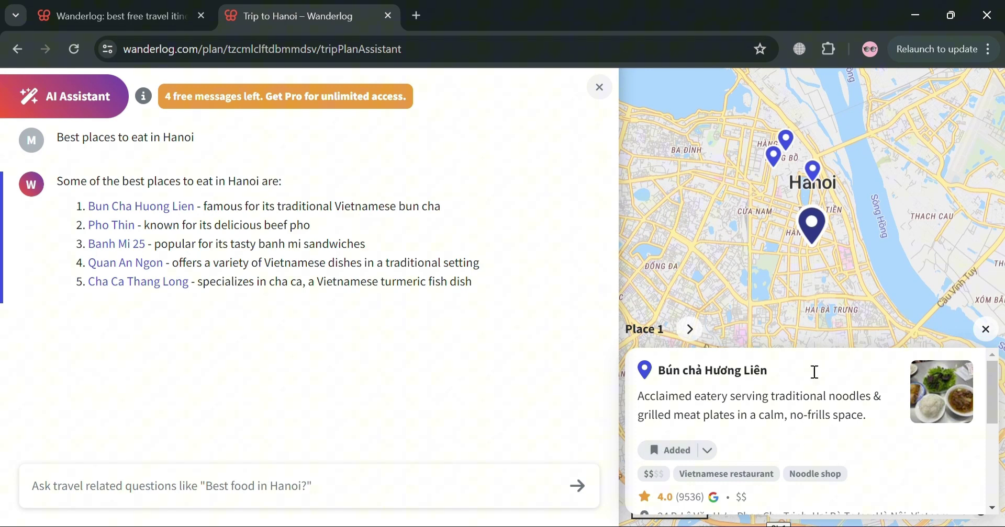
pyautogui.click(128, 225)
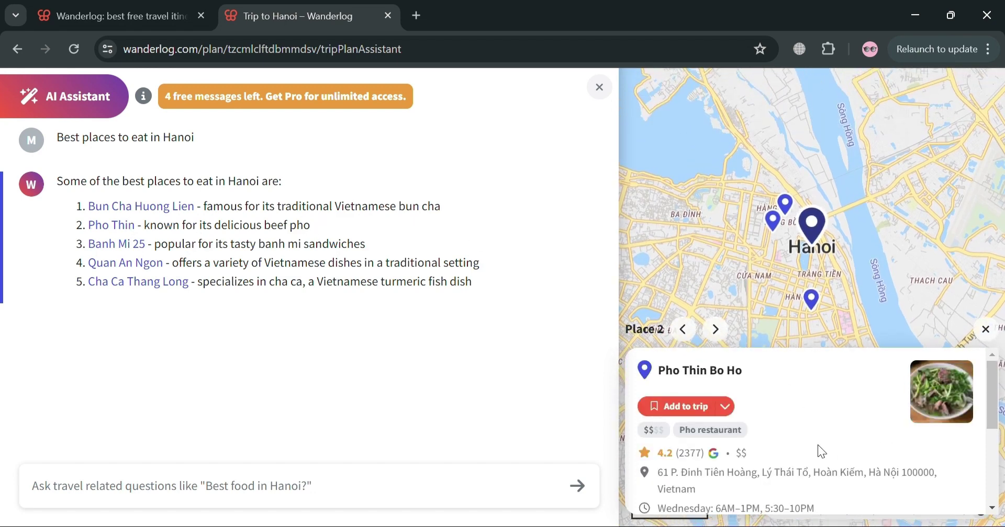
pyautogui.click(677, 406)
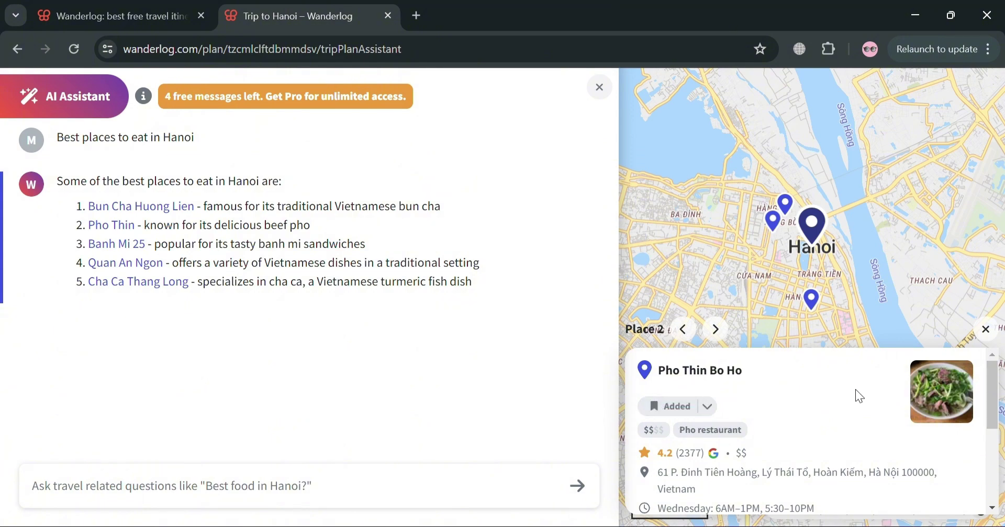
# Step: Browse through all of Pho Thin Bo Ho's photos
pyautogui.click(956, 387)
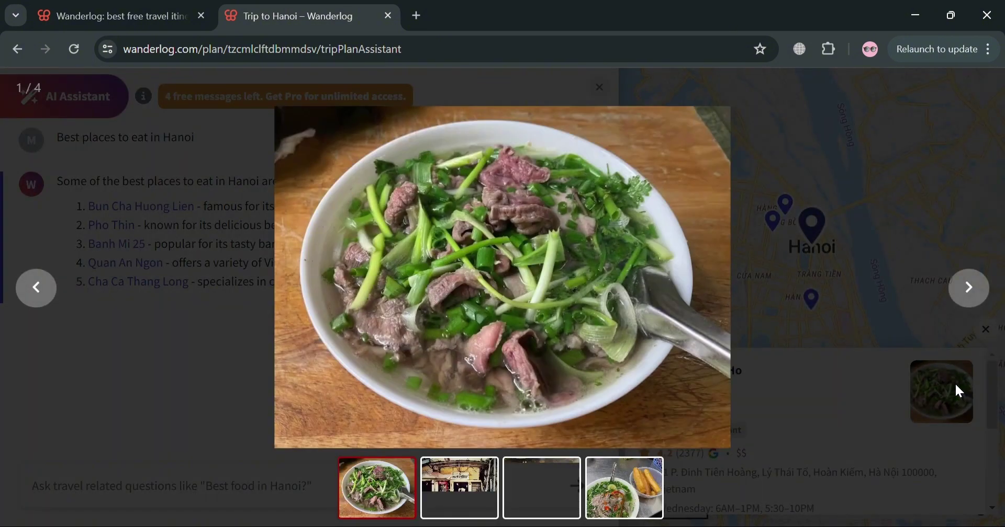
pyautogui.click(971, 307)
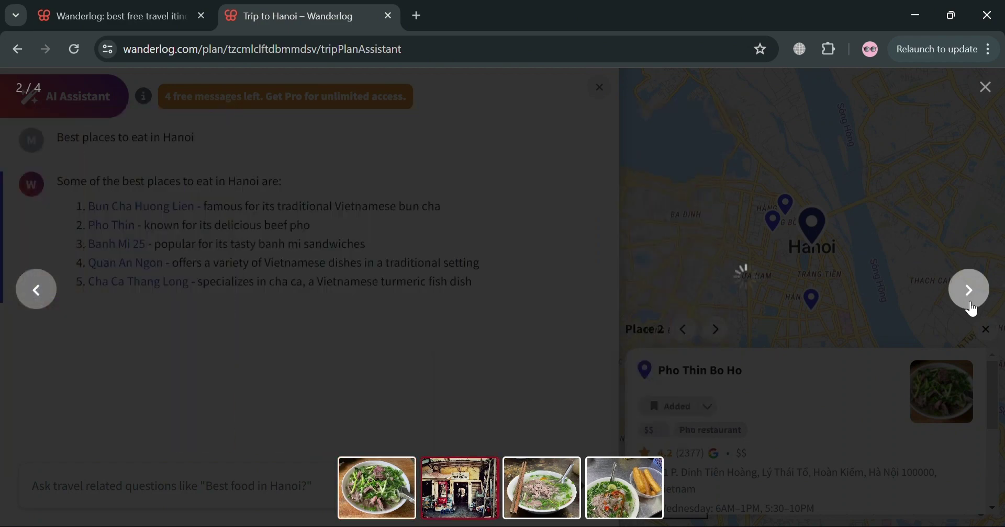
pyautogui.click(971, 307)
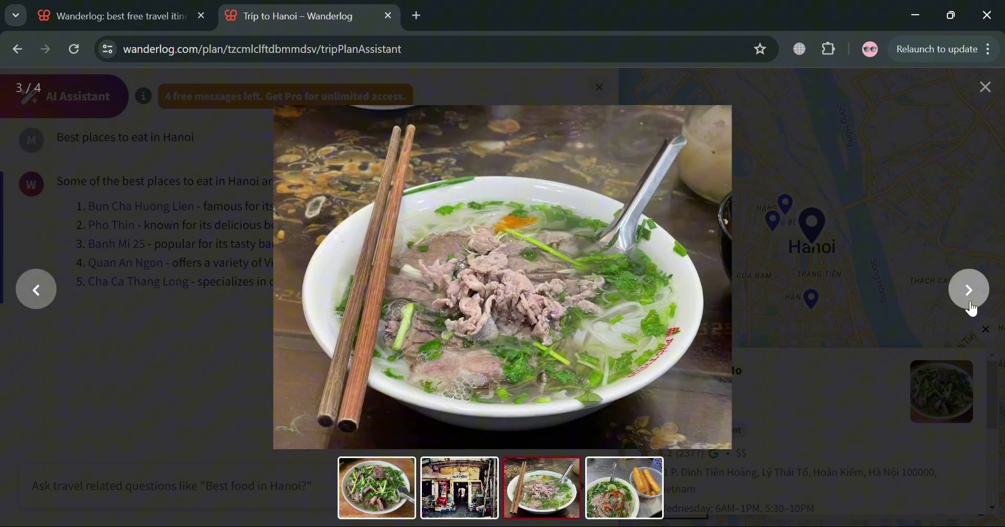
pyautogui.click(971, 308)
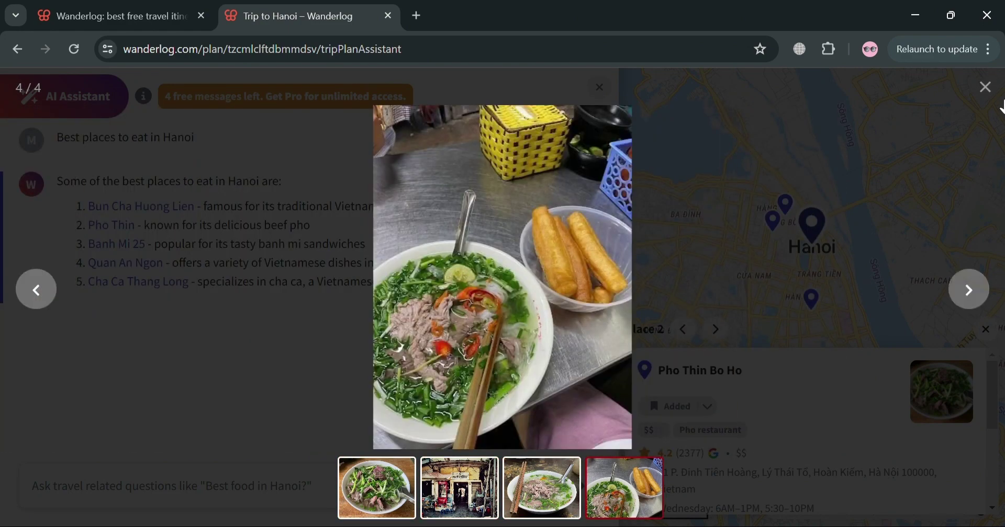
pyautogui.click(987, 88)
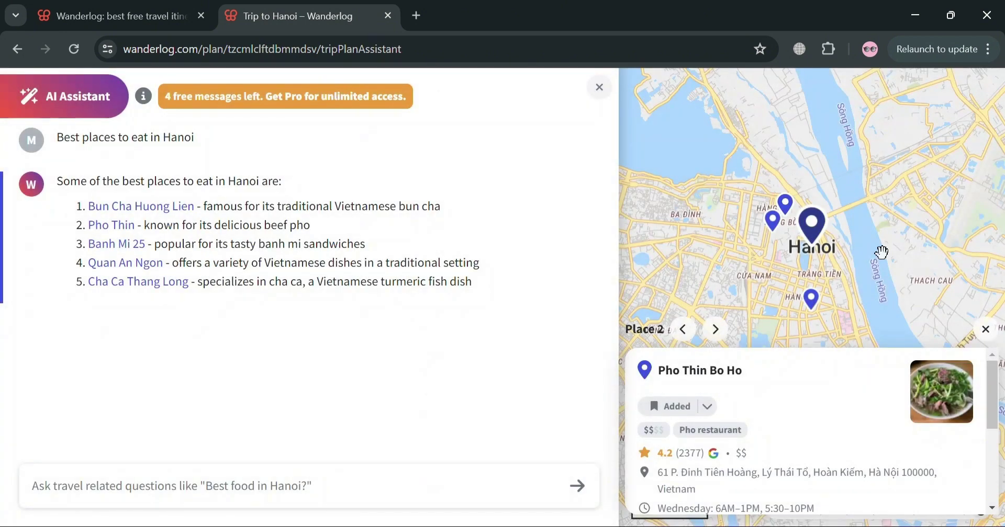
# Step: Open the Banh Mi 25 suggestion and look through its photos
pyautogui.click(130, 251)
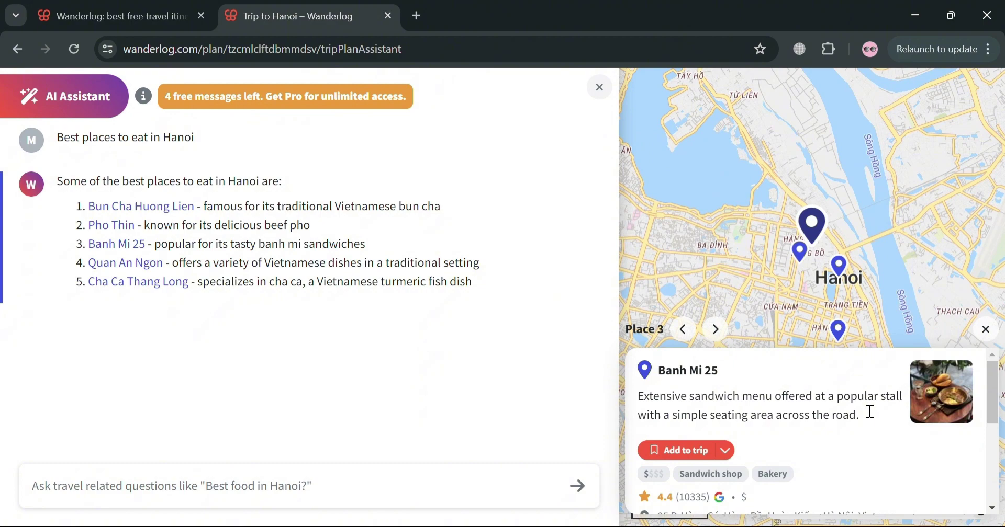
pyautogui.click(946, 393)
pyautogui.click(993, 288)
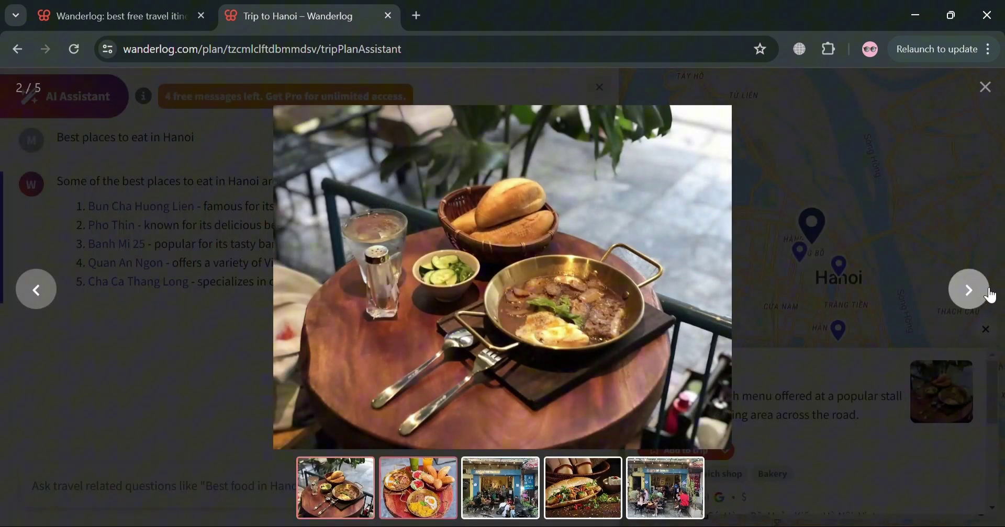
pyautogui.click(993, 293)
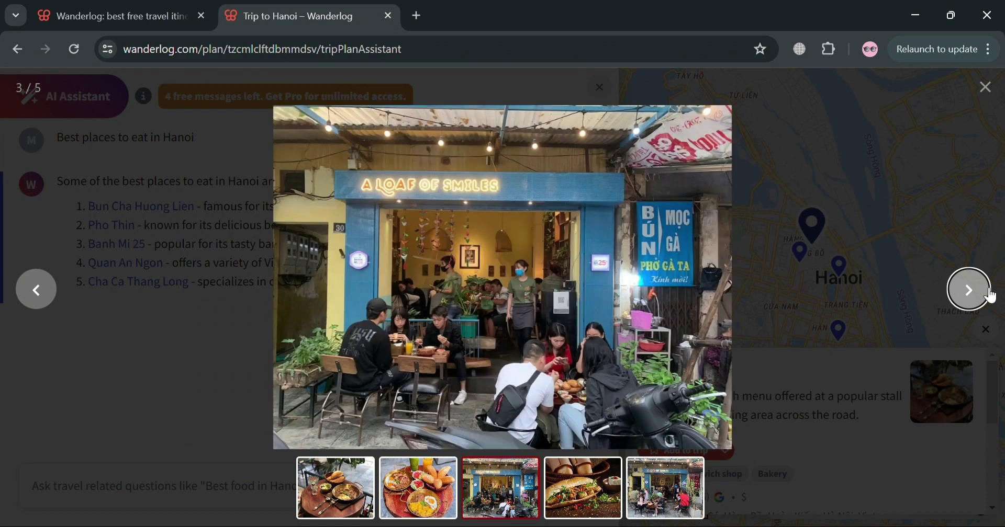
pyautogui.click(986, 90)
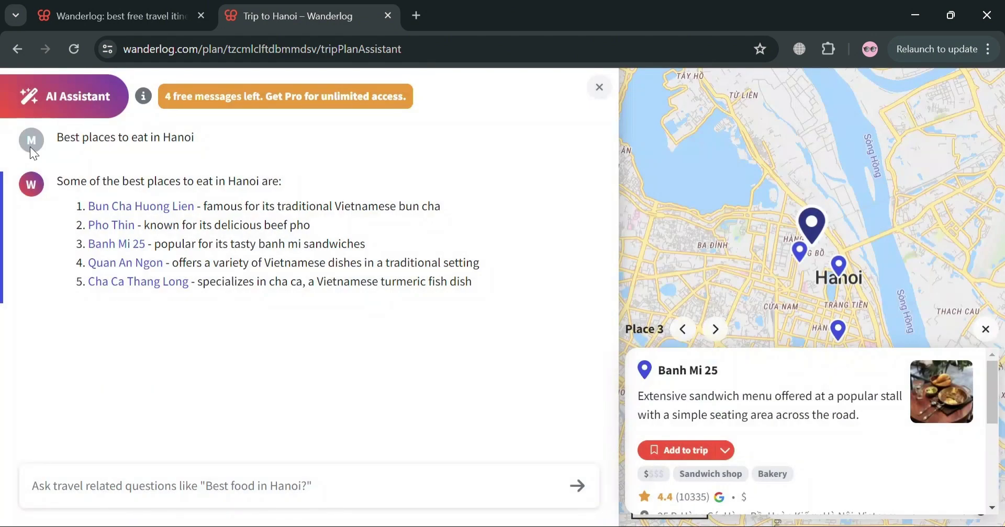
# Step: Go back to the trip plan and jump to Notes to check Places to visit
pyautogui.click(21, 58)
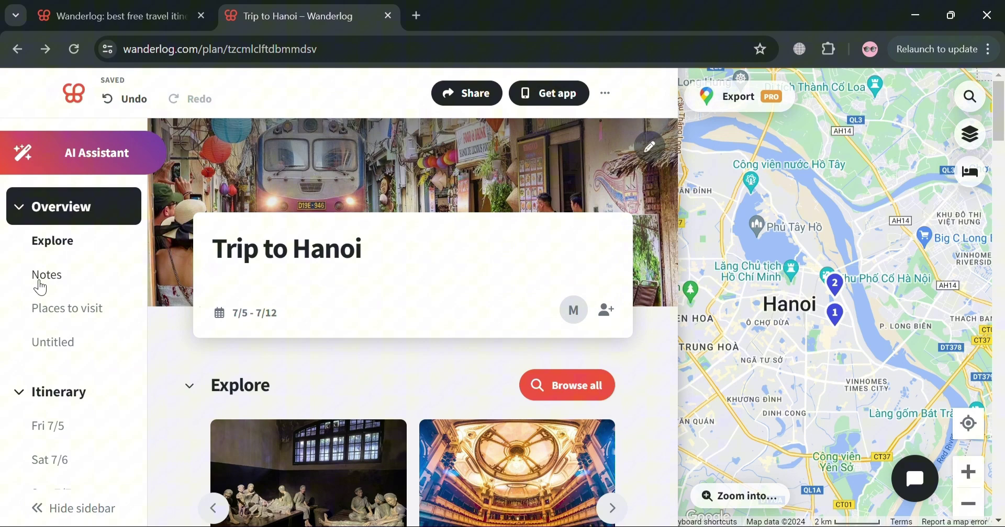
pyautogui.click(39, 283)
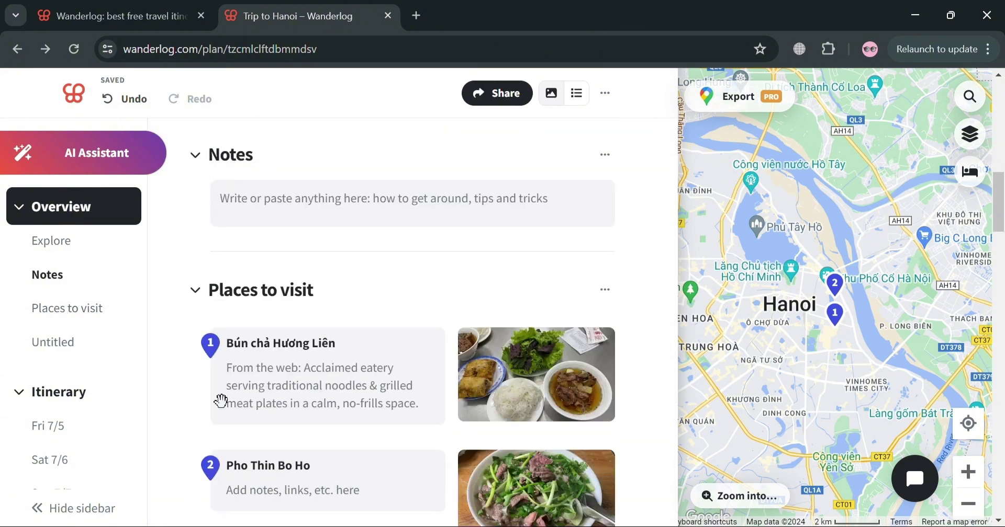
pyautogui.scroll(-5, 524, 381)
pyautogui.scroll(3, 522, 382)
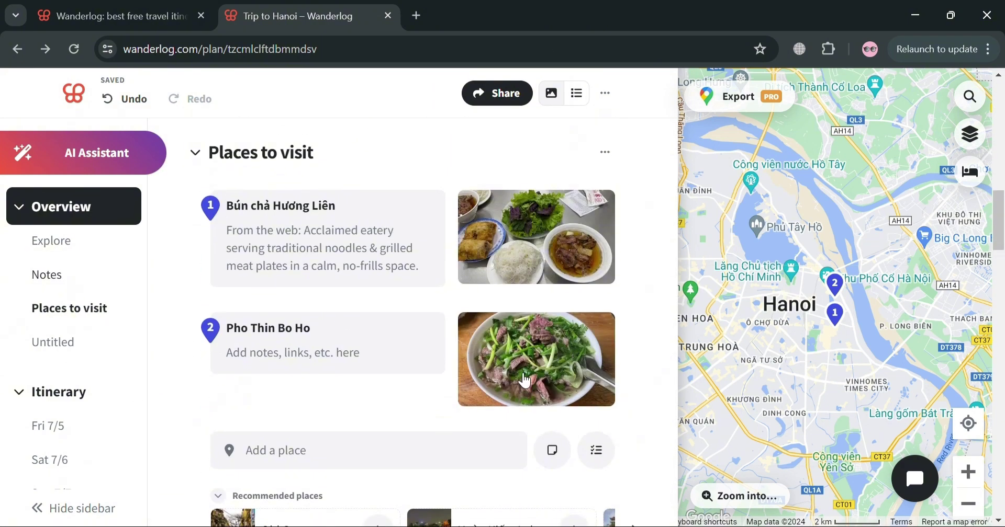